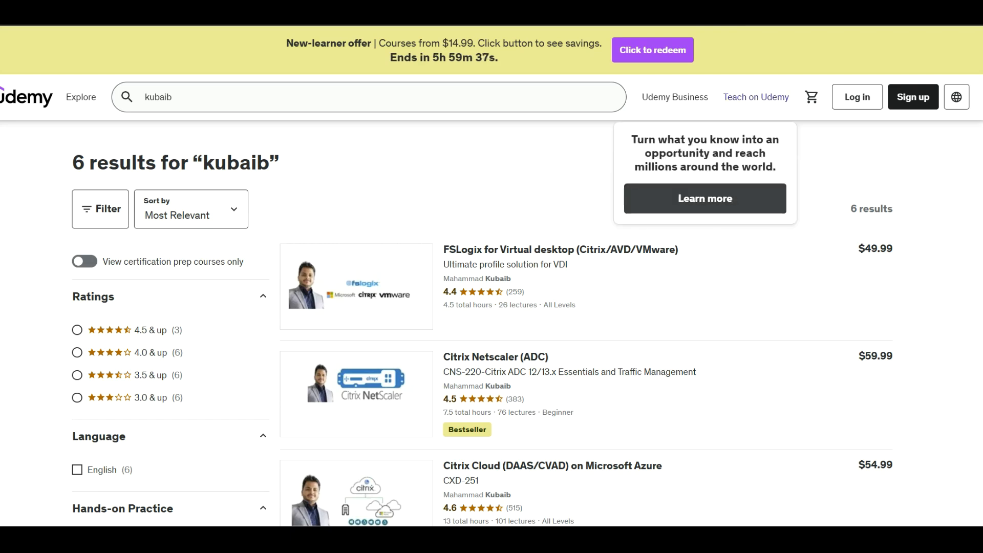
scroll(482, 277, "down", 7)
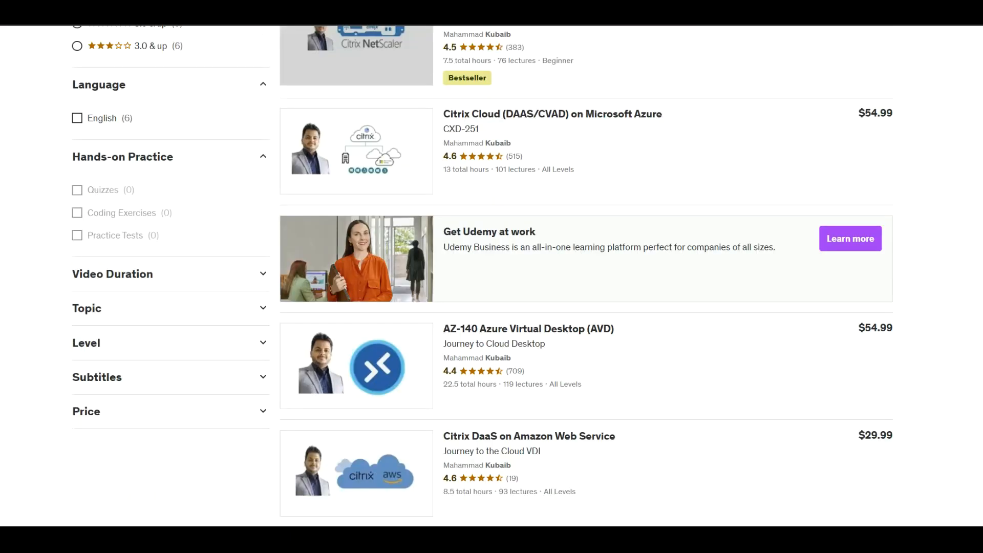
scroll(586, 154, "down", 4)
scroll(586, 154, "up", 4)
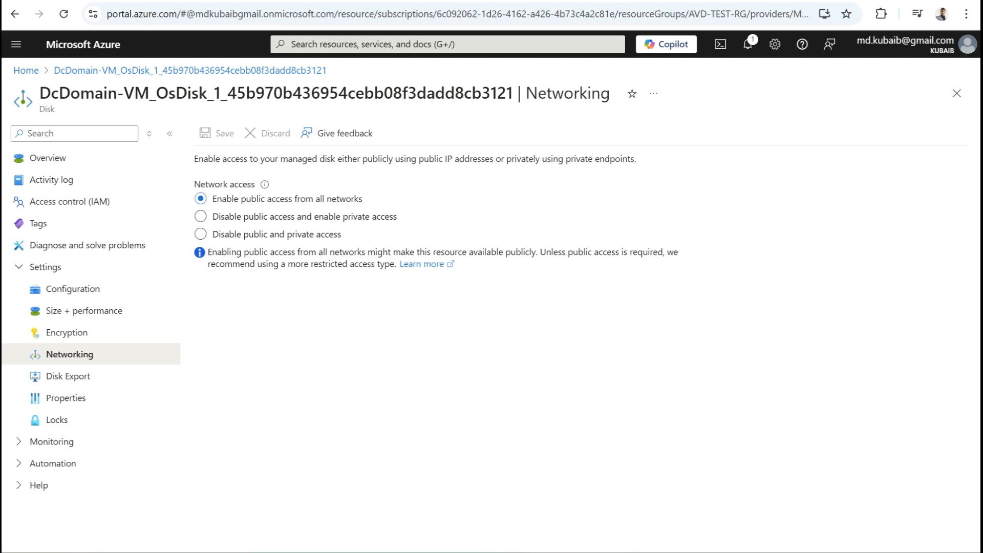
- Open the DcDomain-VM OS disk from the Disks list and view its network access settings
left_click(26, 70)
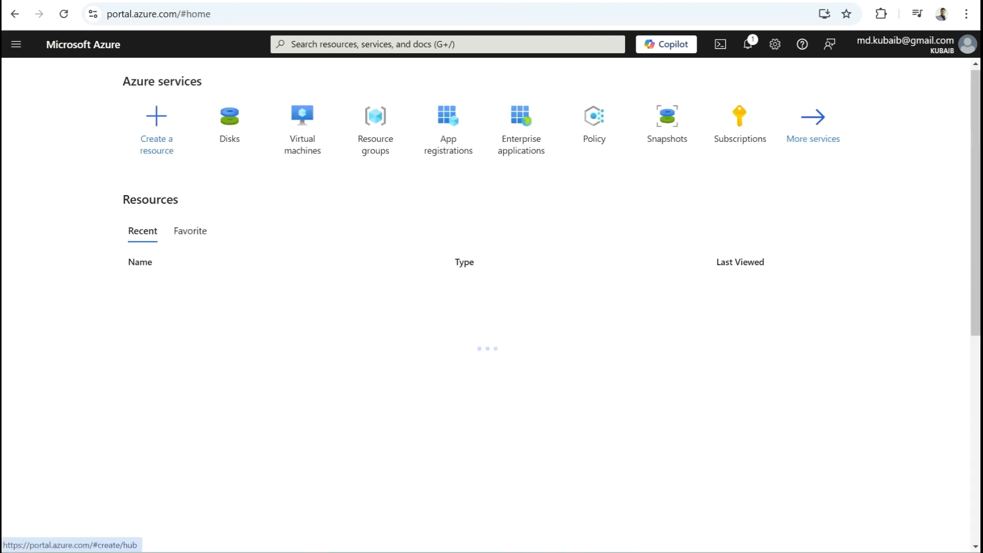
left_click(229, 128)
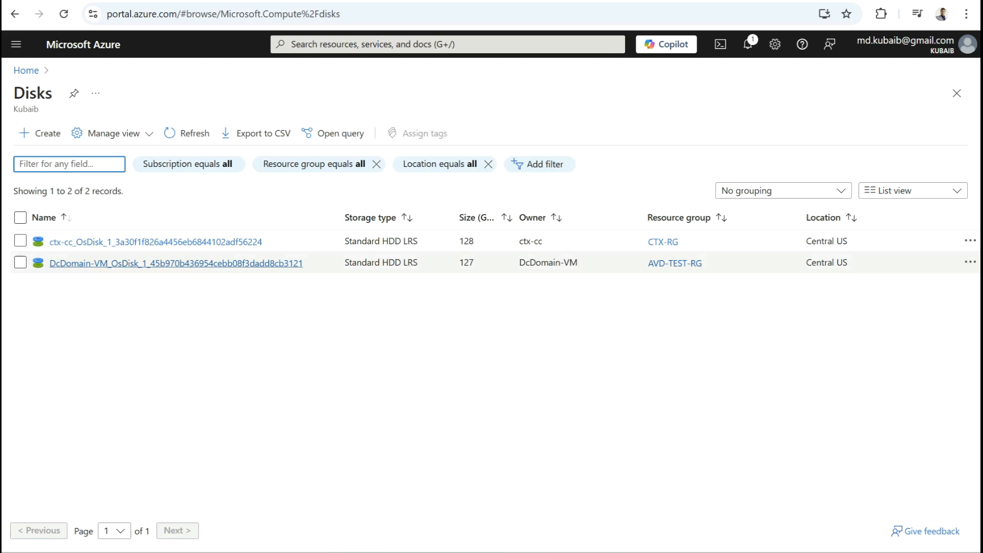
left_click(176, 263)
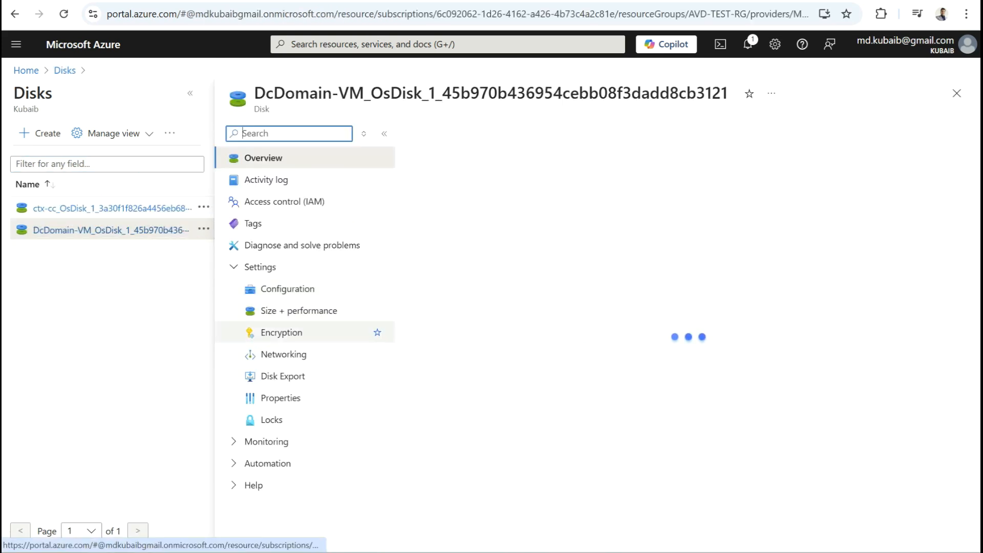
left_click(284, 354)
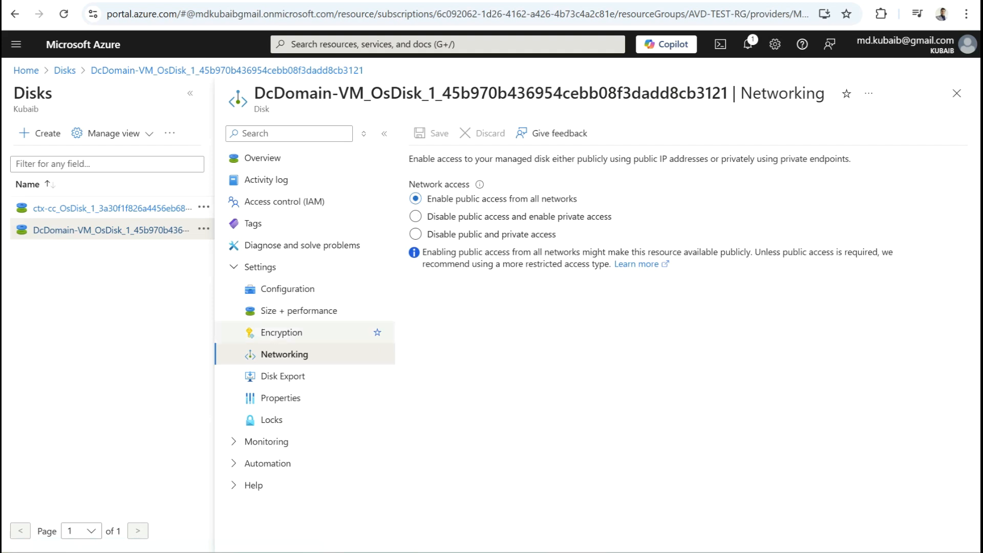
- Generate a secure export URL for the DcDomain-VM OS disk with the default expiry and copy it to the clipboard
left_click(283, 376)
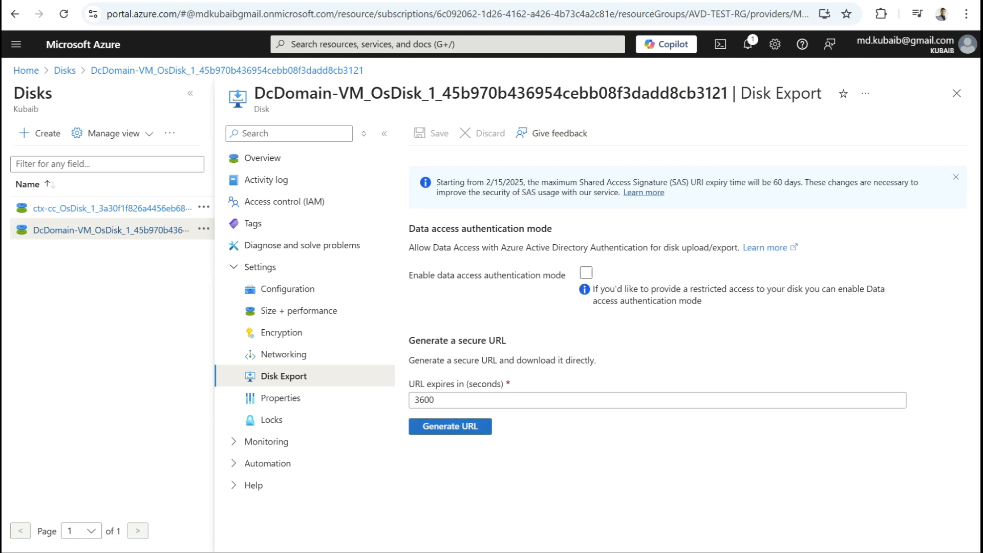
left_click(450, 425)
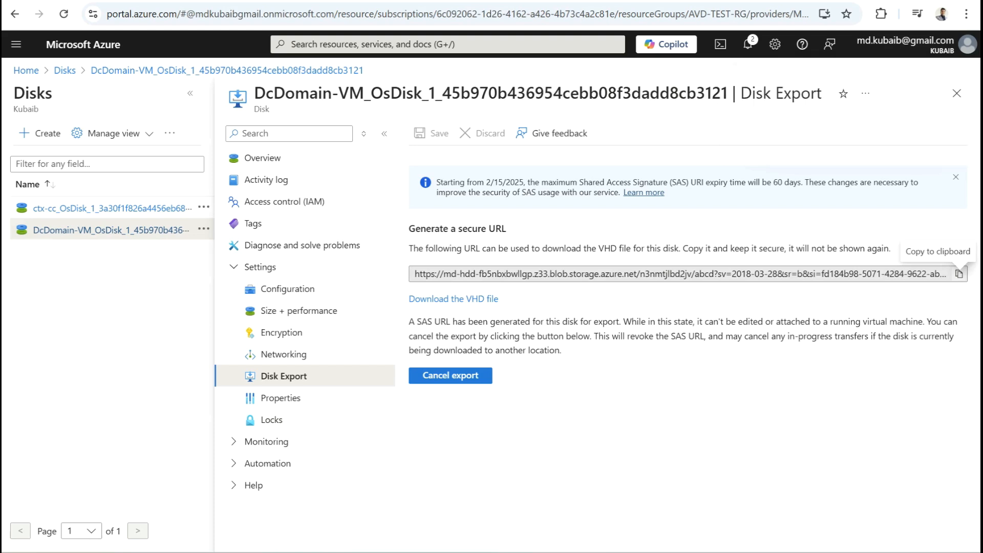
left_click(959, 274)
- Download the disk in an Incognito window through the copied SAS URL, save it as "abcd (1)" in Pictures, and return to the disk's Networking settings
left_click(966, 14)
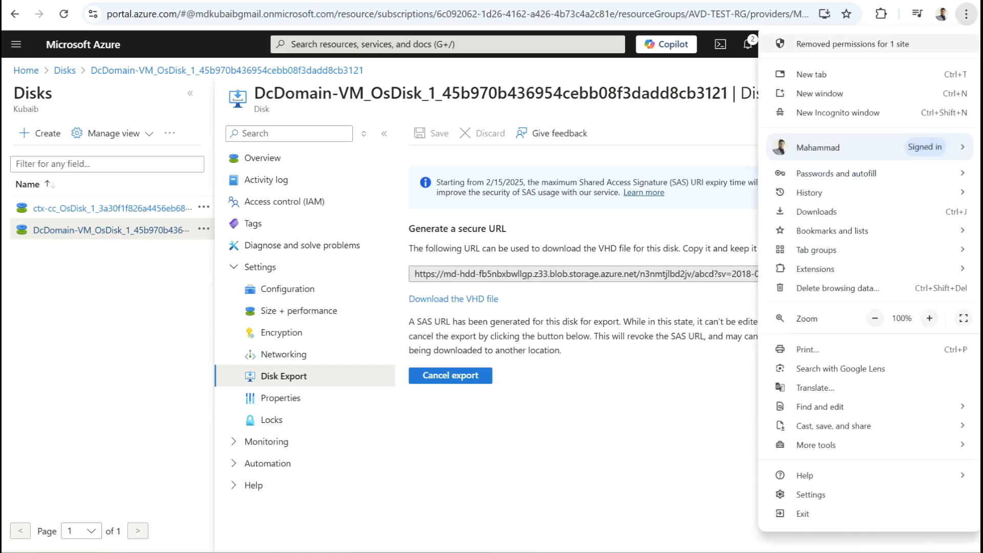
left_click(809, 112)
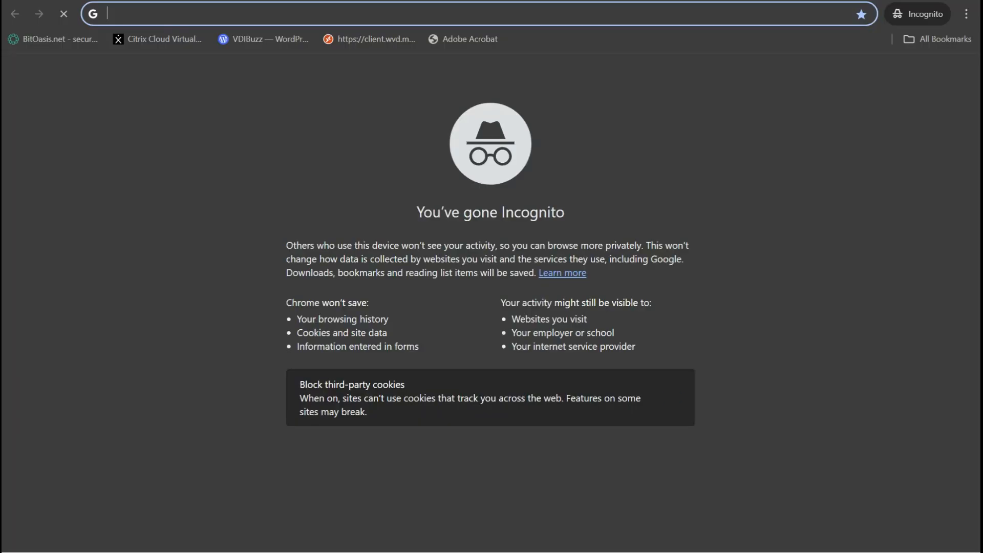
right_click(266, 12)
left_click(333, 143)
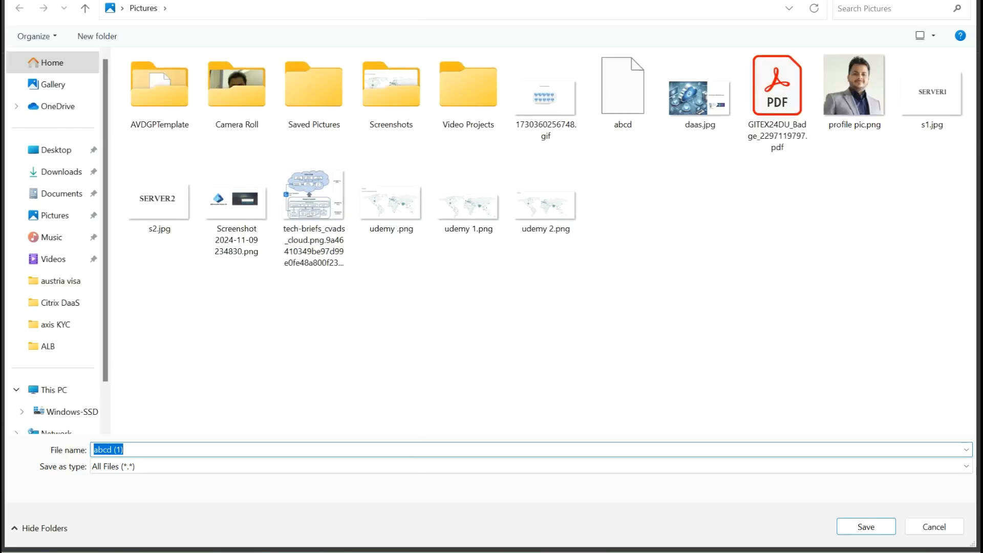
left_click(866, 527)
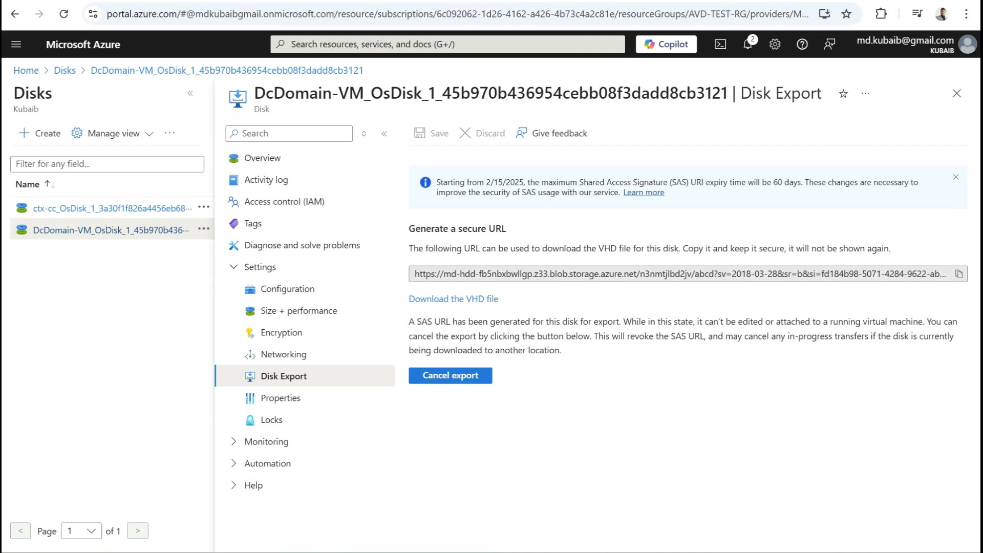
left_click(284, 354)
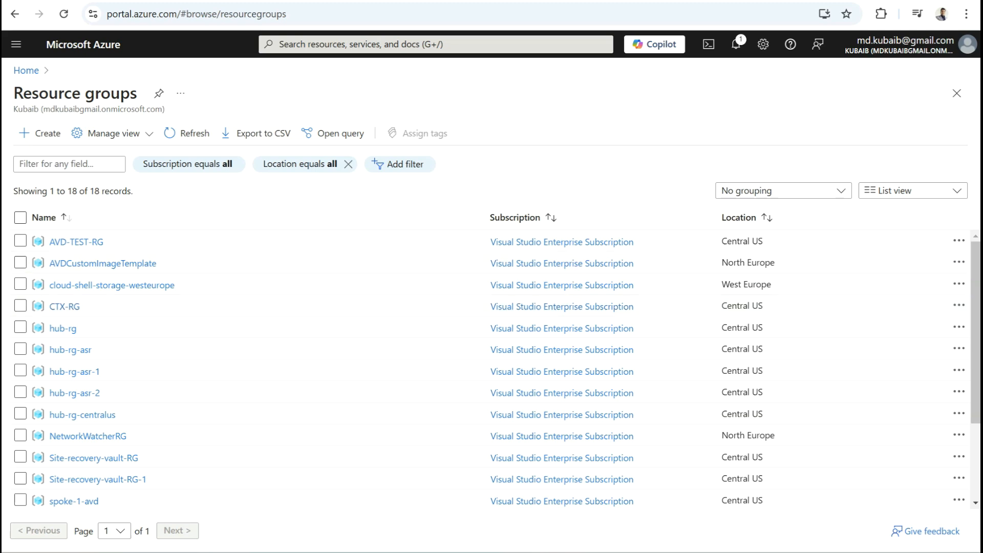
- Start a new resource group named VDI-DISK-restrict-RG in the Visual Studio Enterprise Subscription
left_click(394, 45)
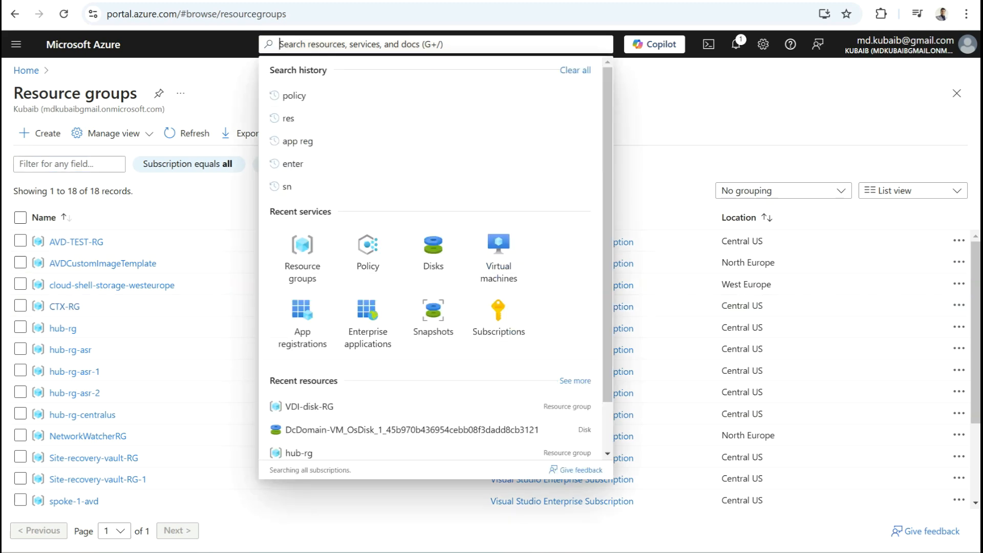
left_click(302, 258)
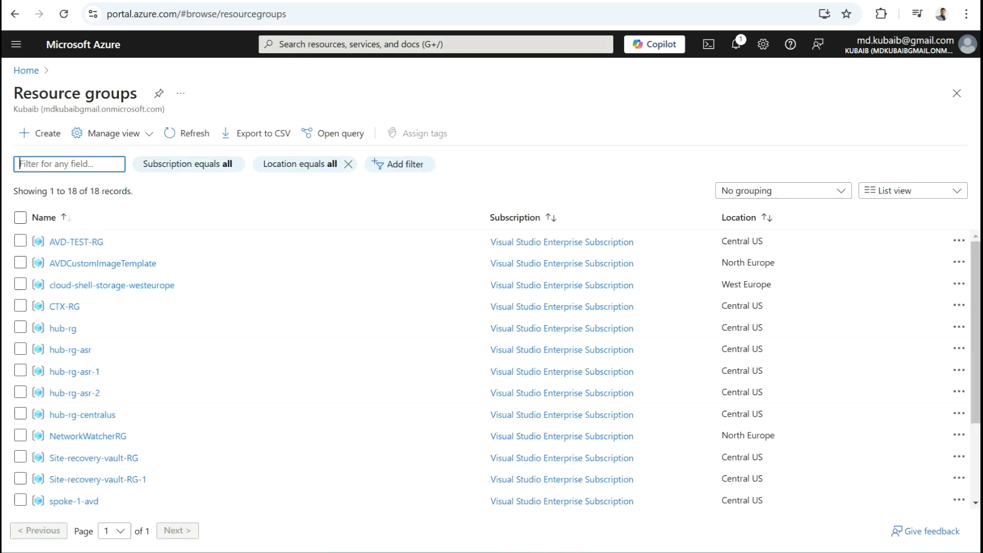
left_click(39, 133)
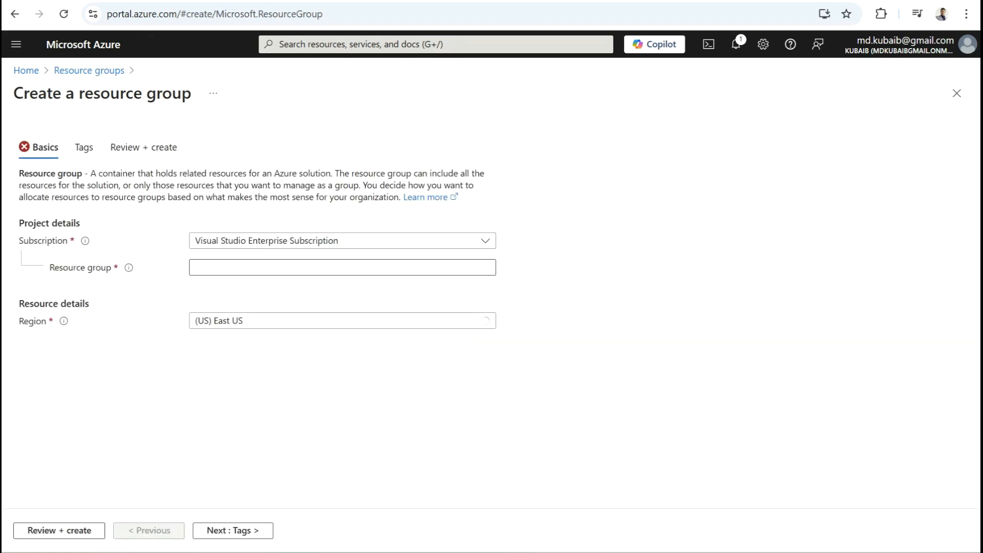
left_click(342, 267)
type("VDI-DISK-restrict")
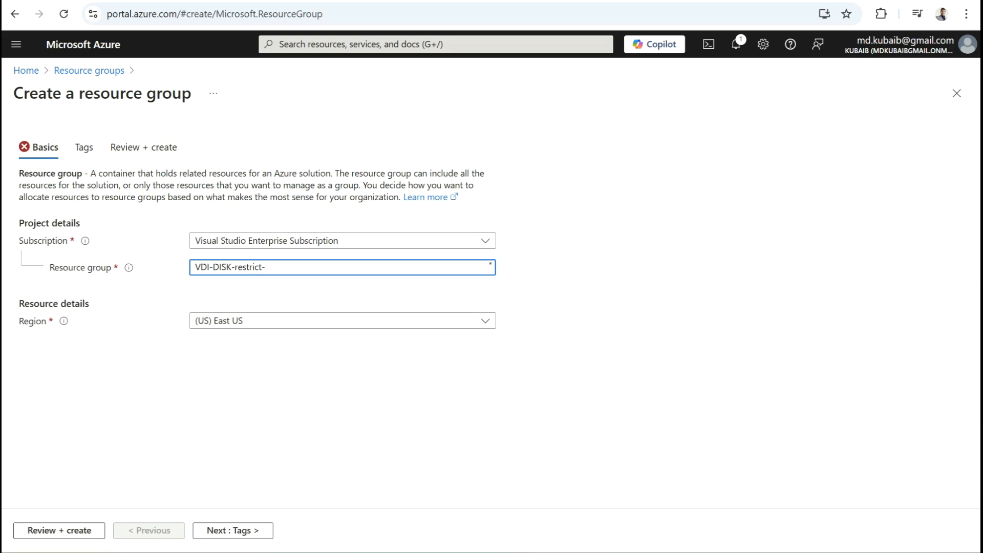
type("-RG")
- Create the resource group in the (US) Central US region and open it
left_click(342, 321)
type("centr")
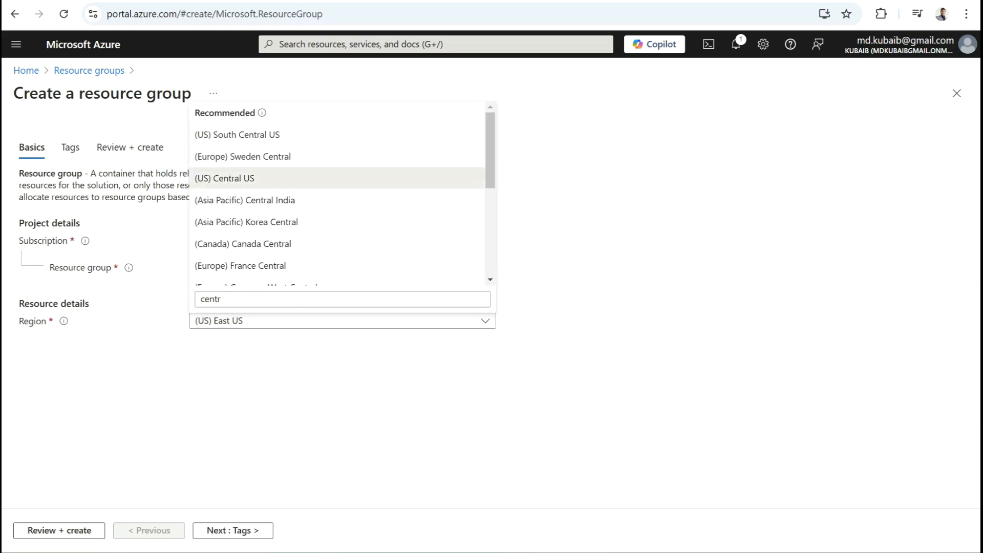
left_click(237, 180)
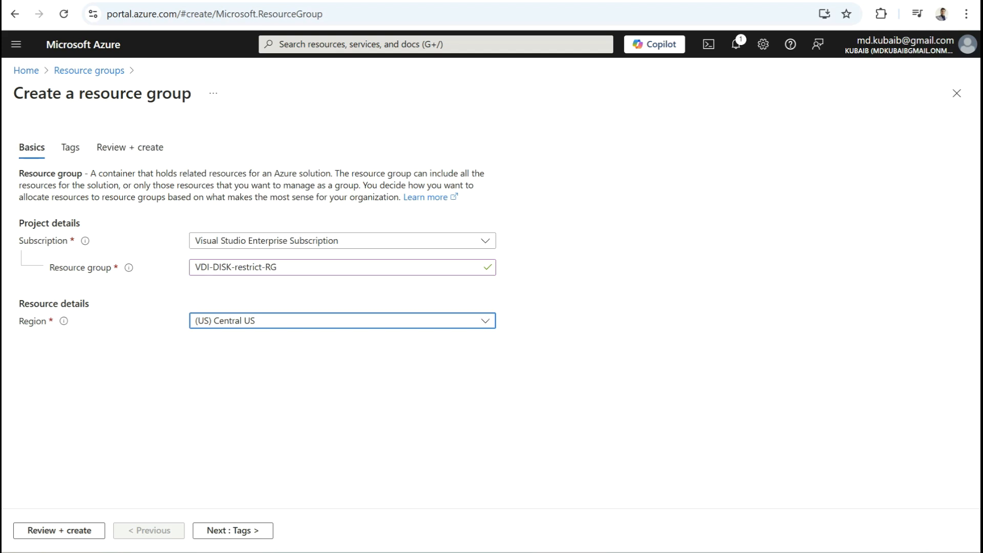
left_click(59, 530)
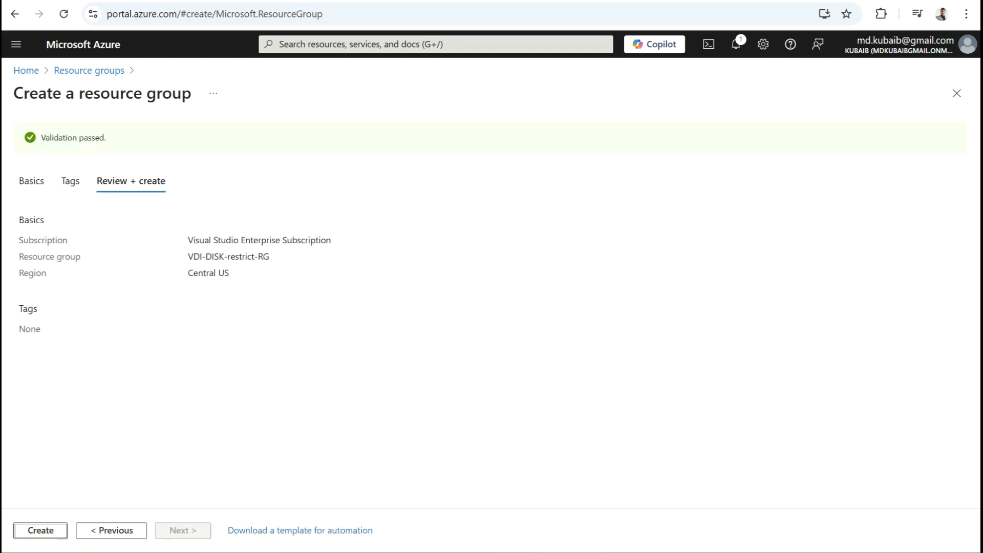
key("Return")
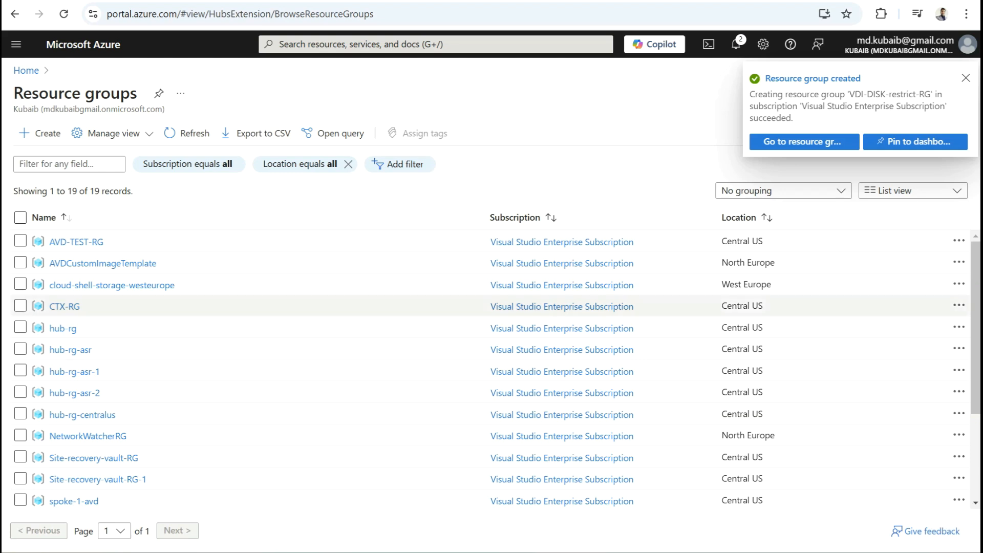
left_click(763, 138)
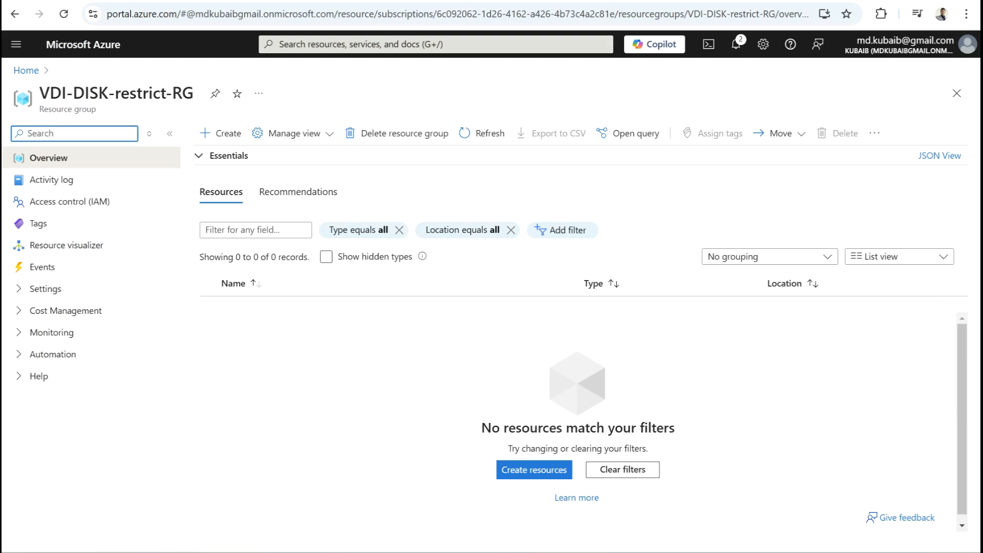
- Start a new disk access from the Disk Accesses service and assign it to the resource group VDI-DISK-restrict-RG
left_click(435, 44)
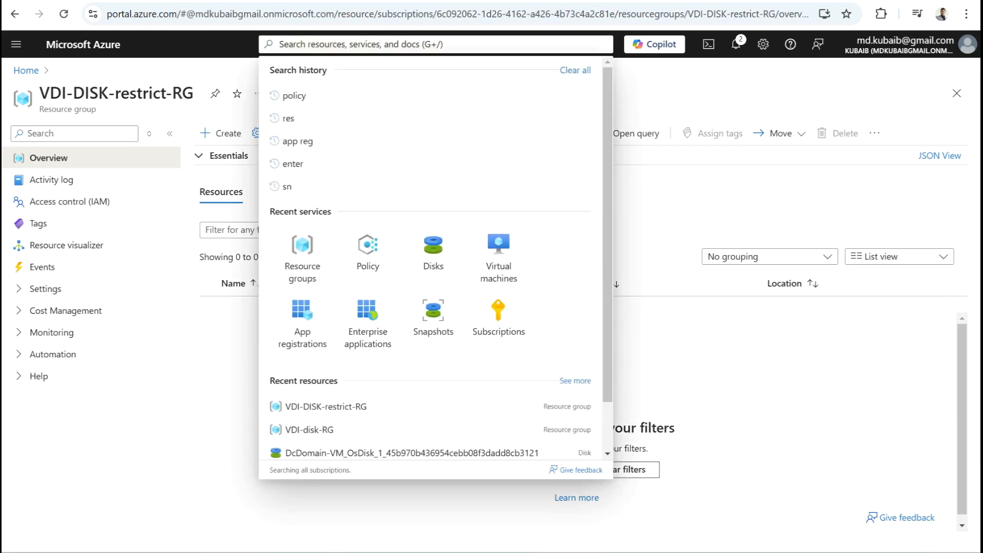
type("disk access")
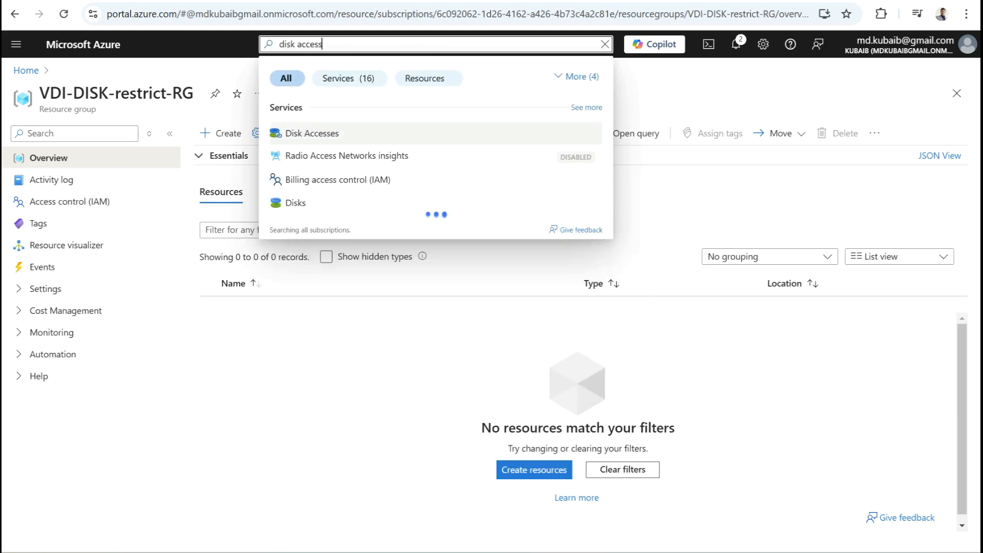
key("Return")
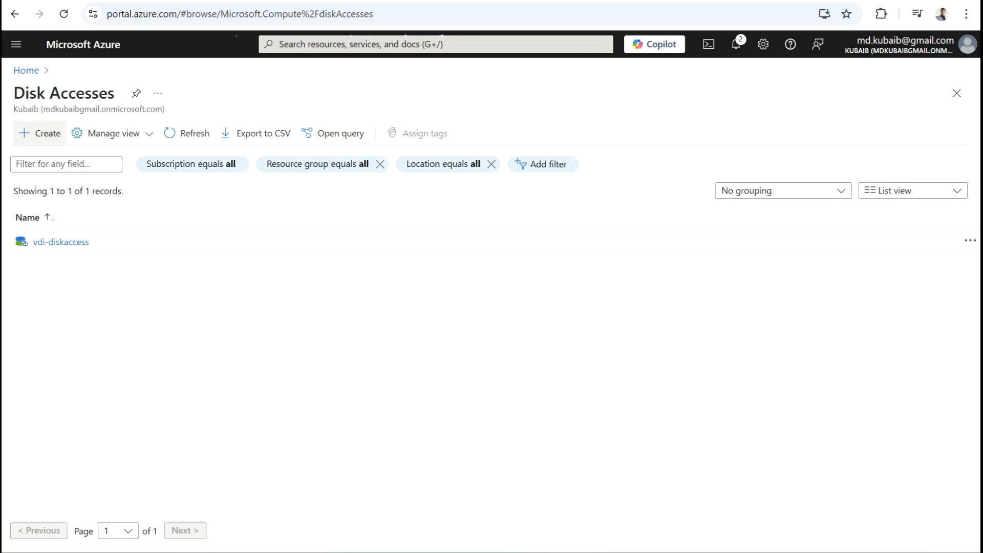
left_click(40, 133)
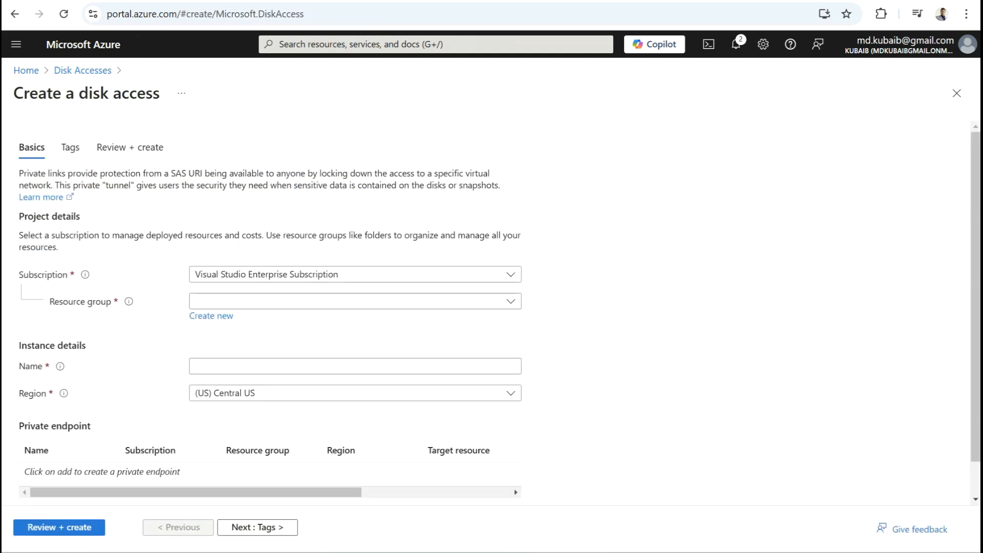
left_click(355, 301)
type("vdi")
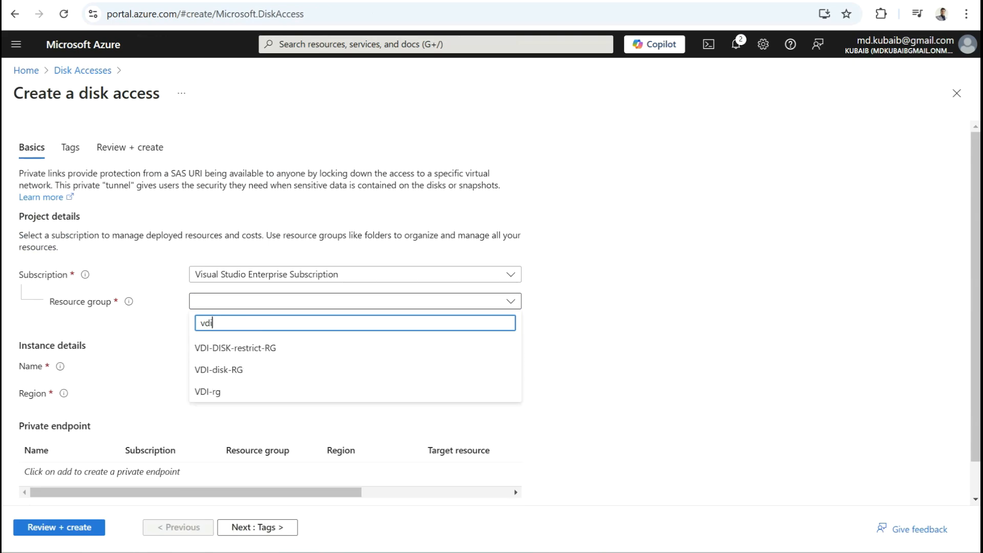
key("Down")
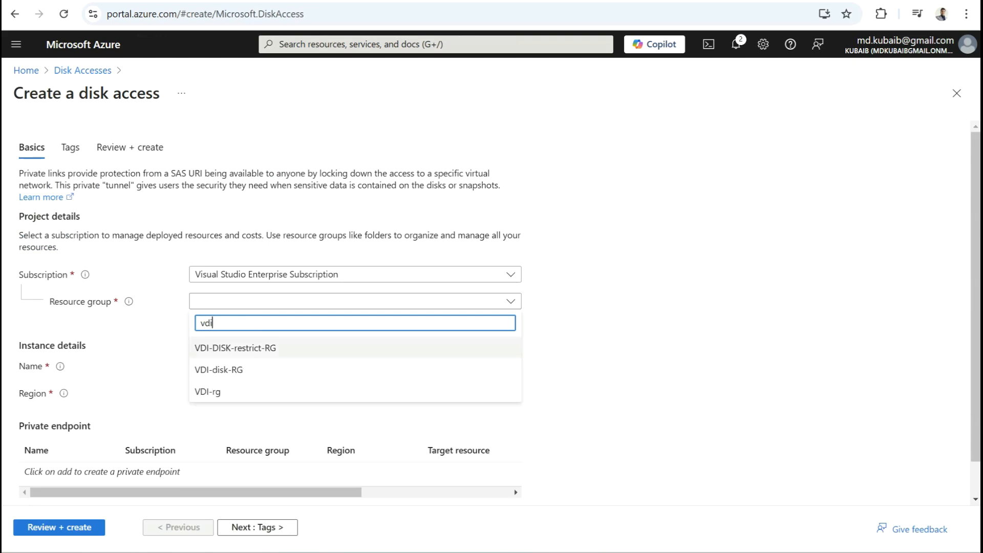
key("Return")
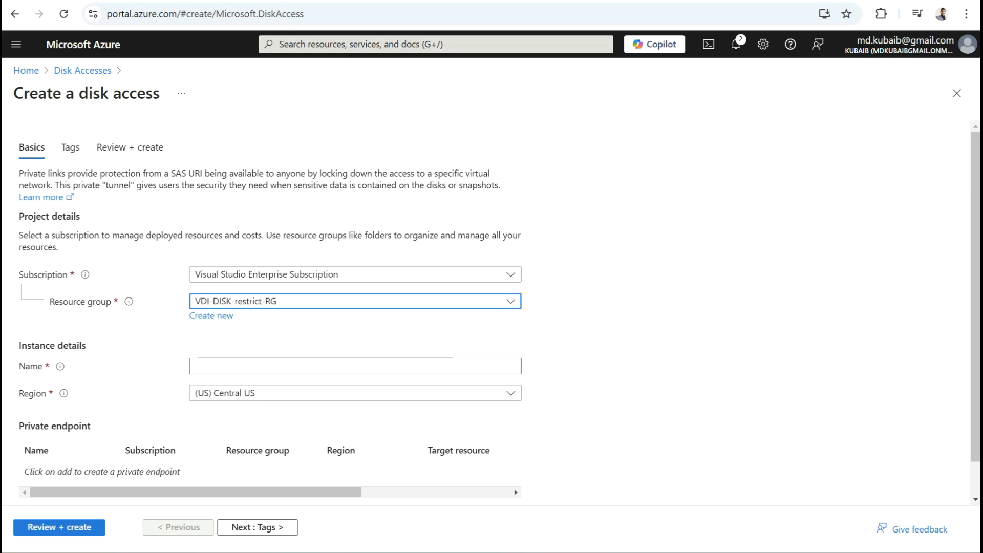
- Name the disk access vdi-disk-restrict-diskaccess and create it in (US) Central US without a private endpoint
left_click(355, 366)
type("V")
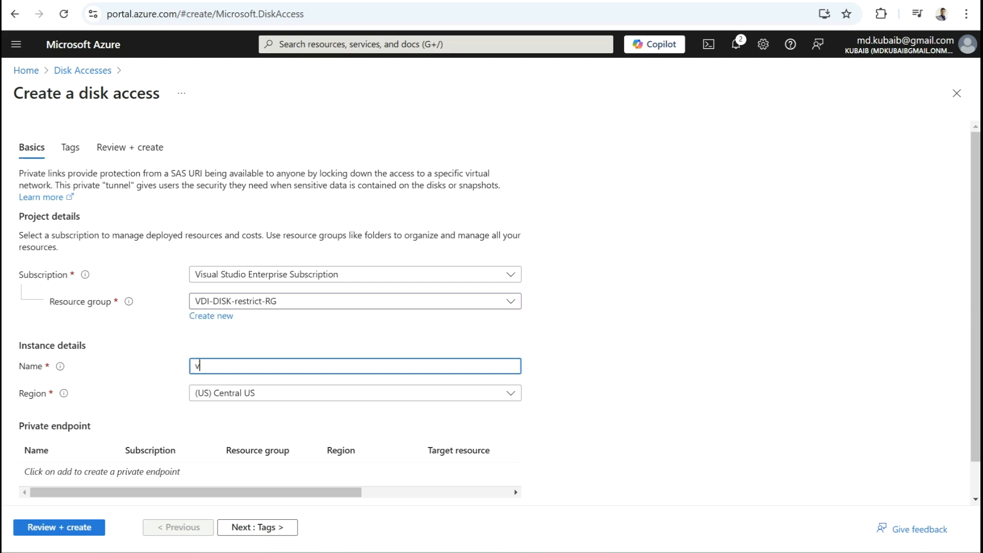
type("di-disk-restrict-d")
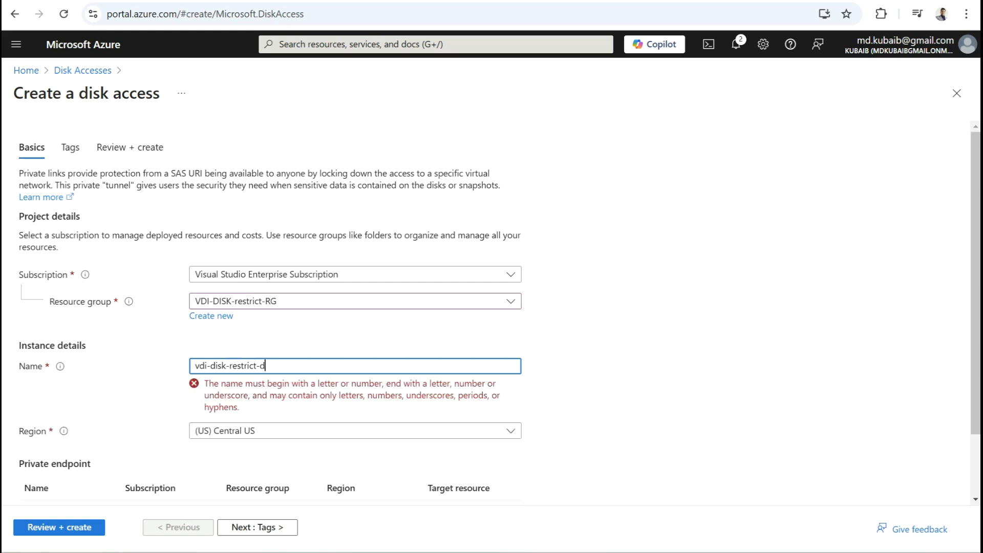
type("iskaccess")
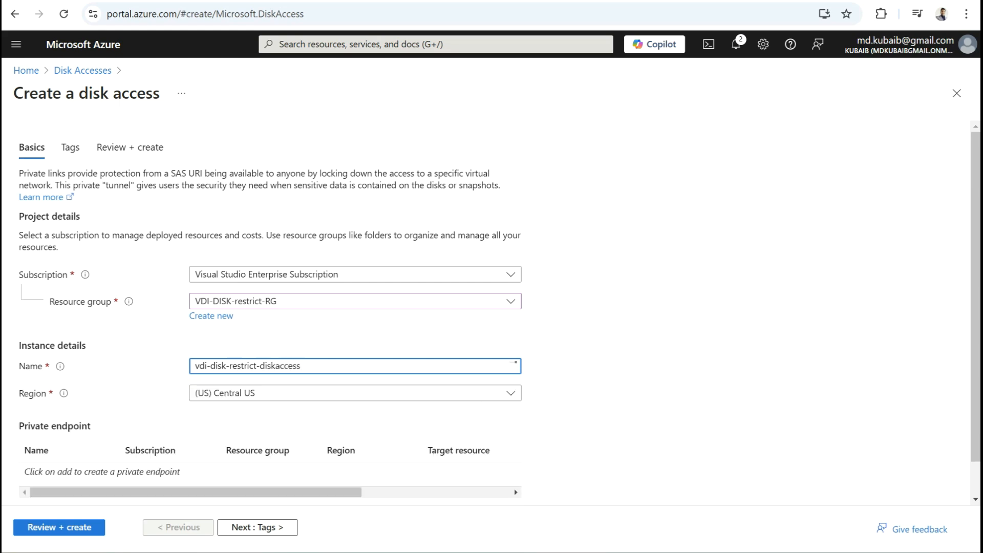
scroll(500, 310, "down", 1)
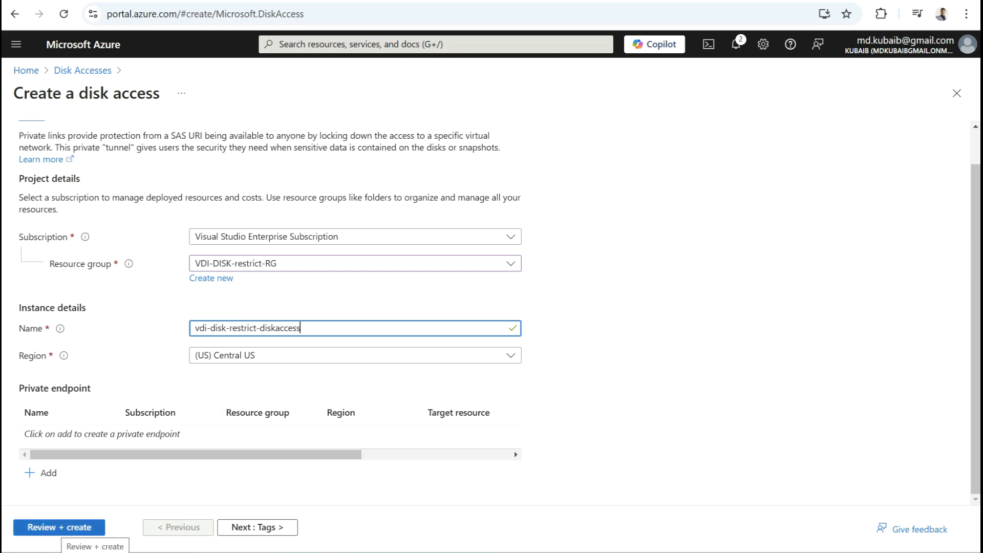
left_click(59, 527)
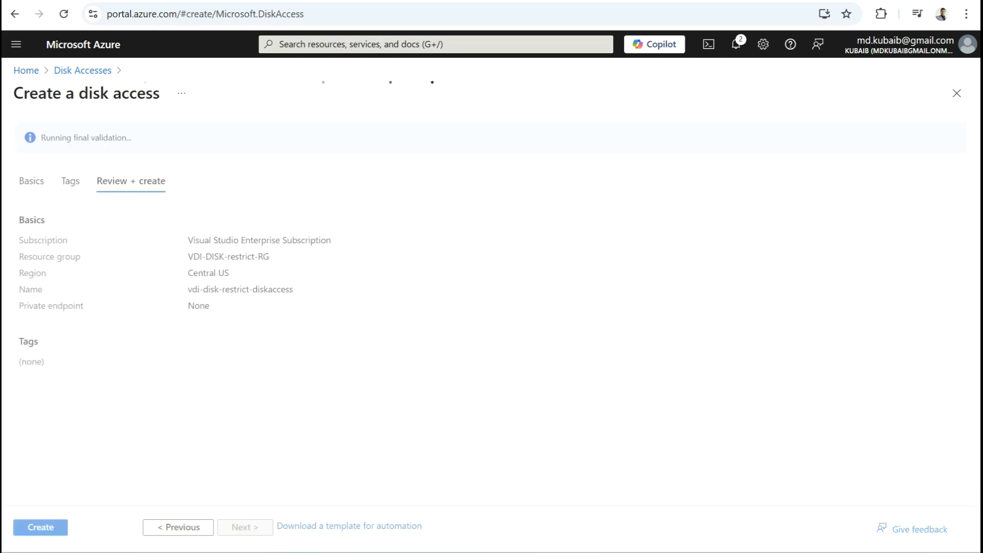
left_click(40, 526)
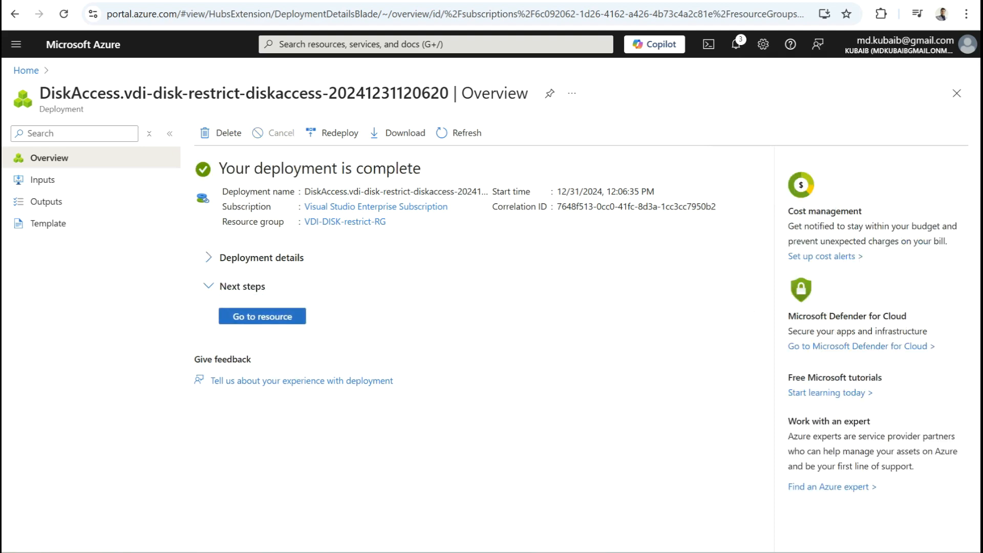
- Open the newly deployed vdi-disk-restrict-diskaccess resource and start a new private endpoint from its private endpoint connections
left_click(262, 316)
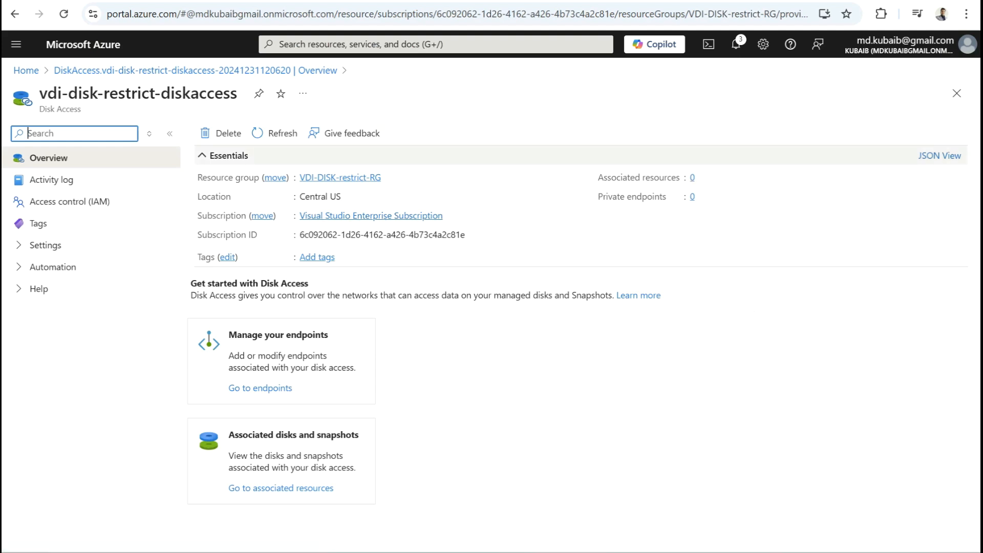
left_click(46, 245)
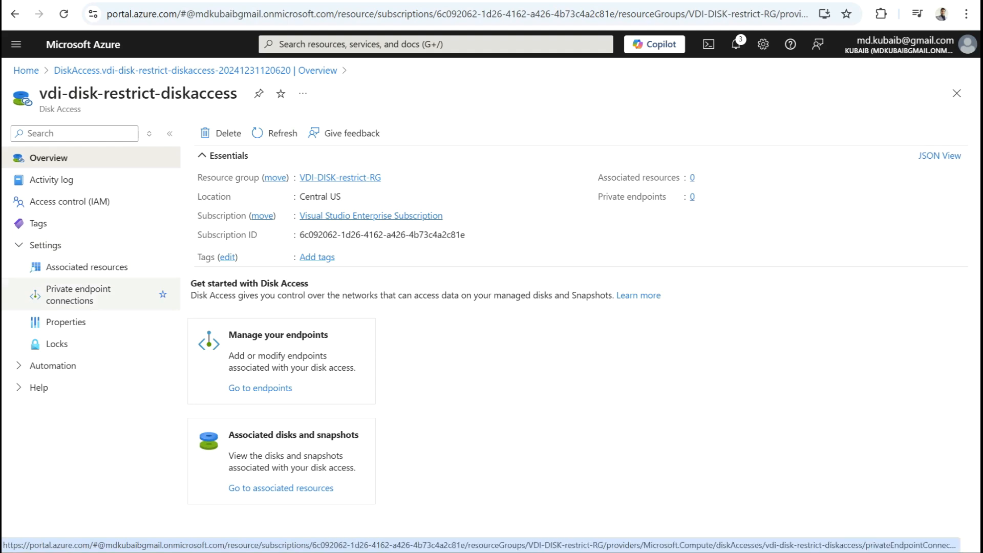
left_click(79, 294)
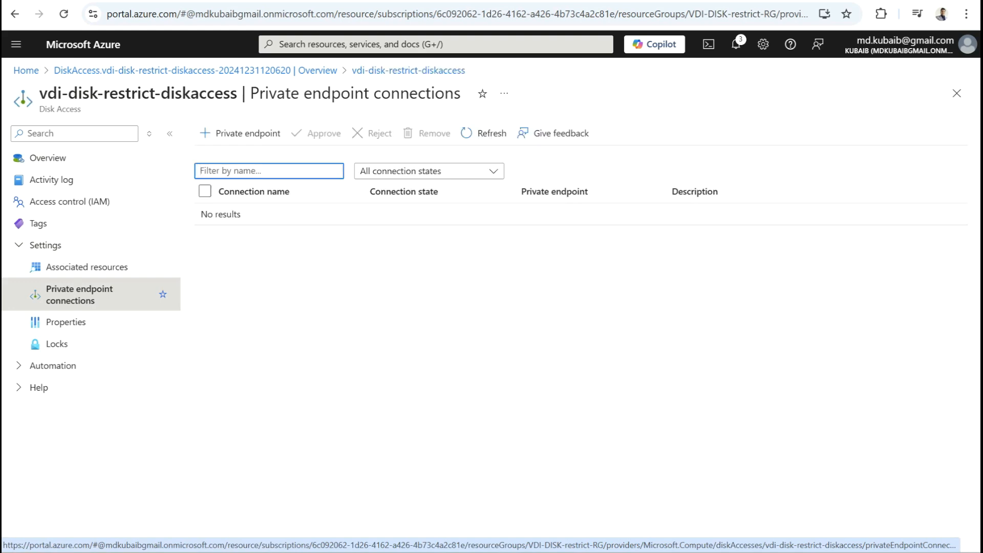
left_click(240, 133)
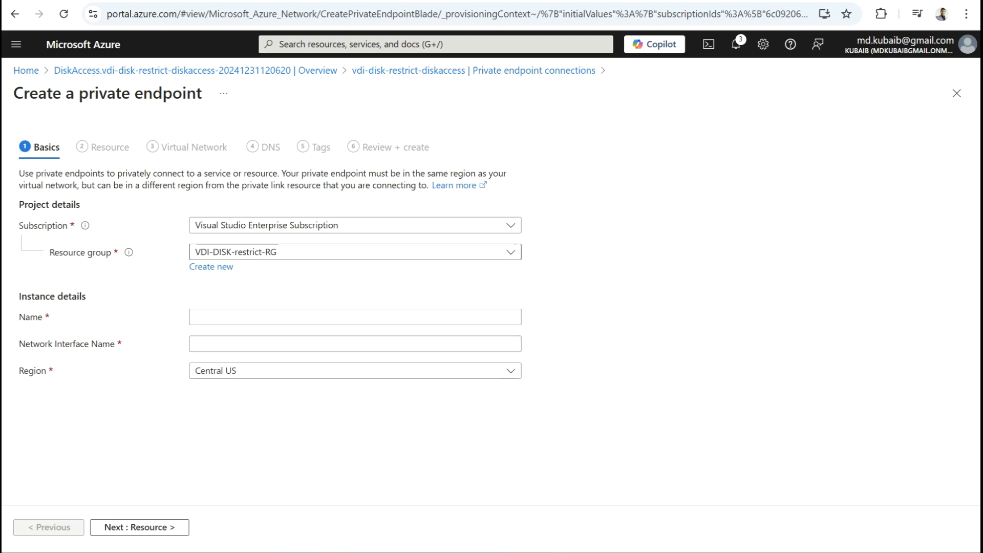
- Name the private endpoint vd-disk-restrict-pe, keeping resource group VDI-DISK-restrict-RG and region Central US
left_click(355, 252)
left_click(354, 251)
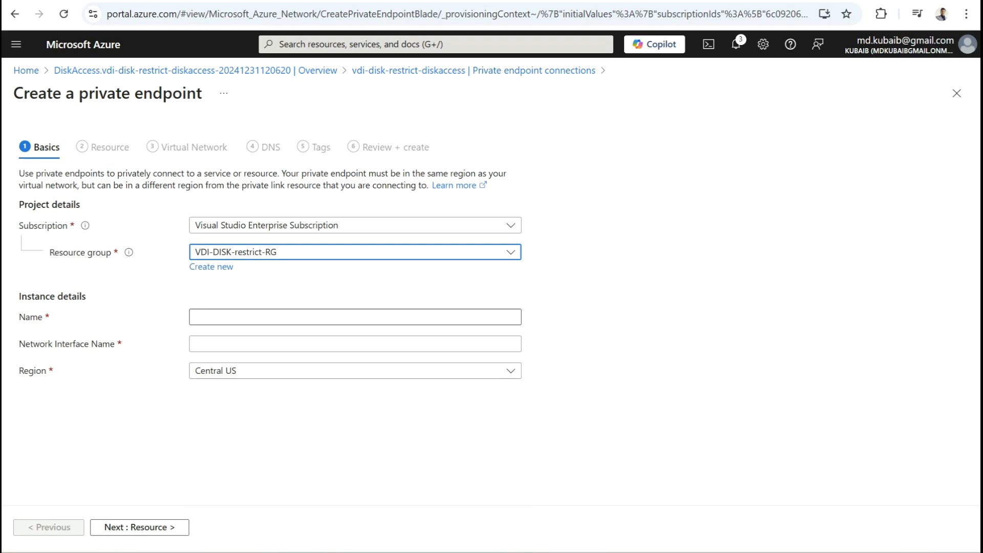
left_click(354, 317)
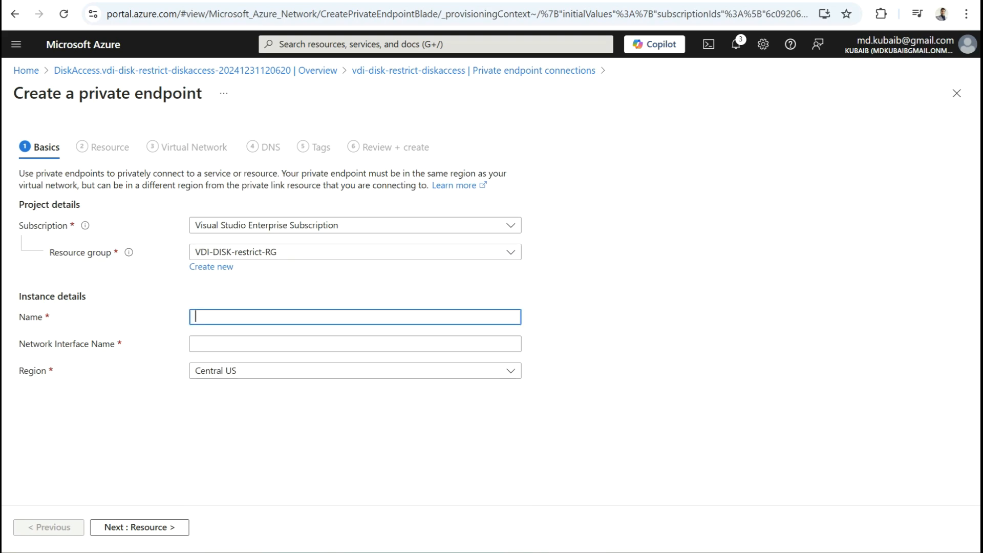
type("vd-disk-")
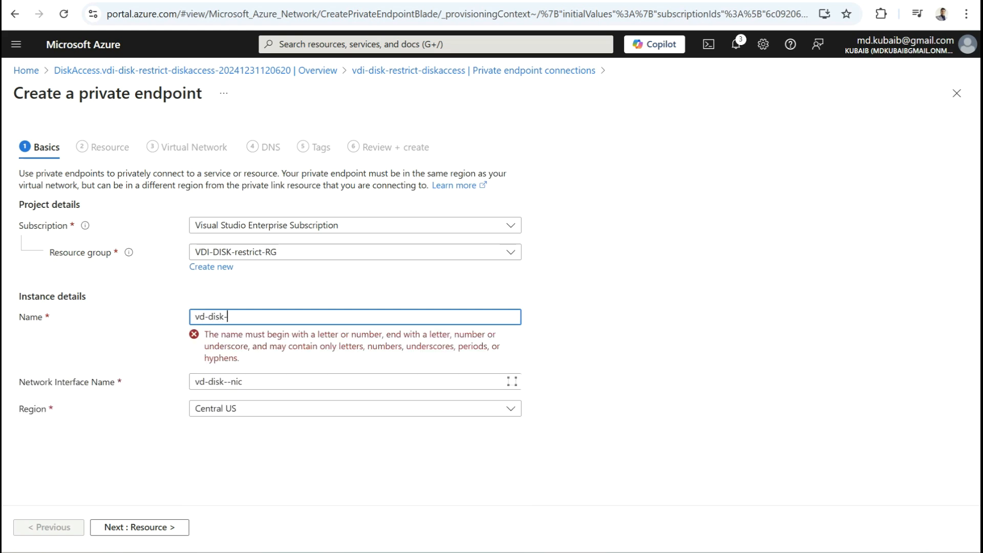
type("restrict-pe")
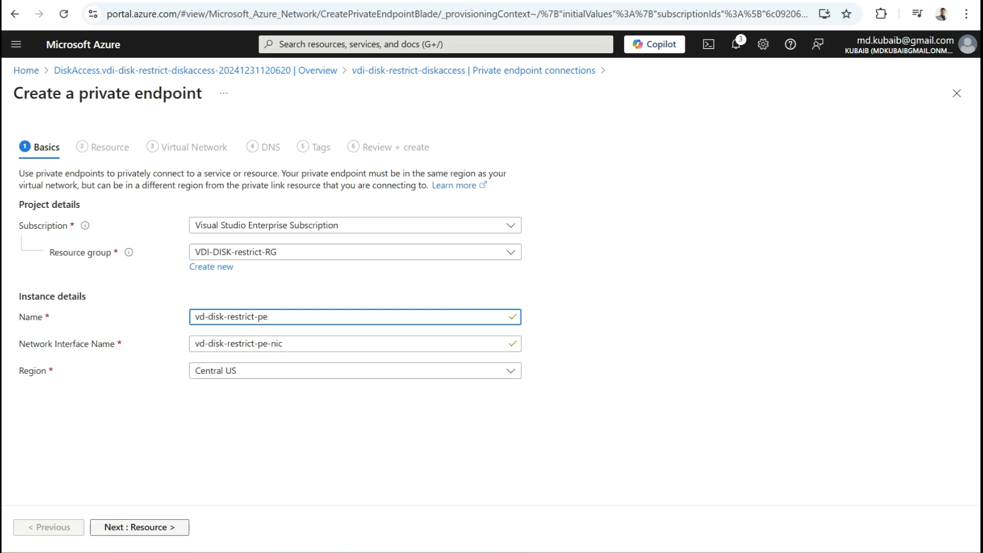
left_click(139, 527)
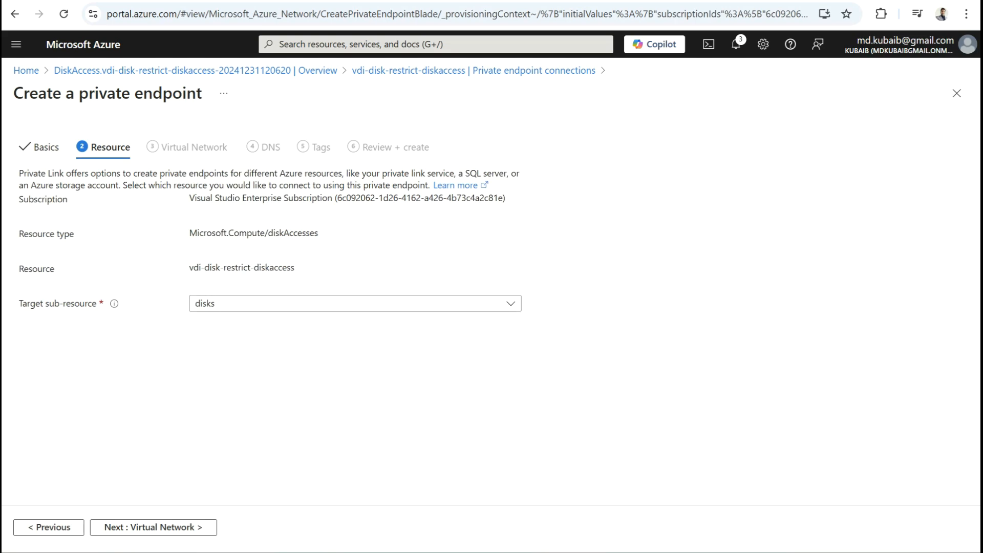
- Keep the disks target sub-resource and place the private endpoint in AVD-TEST-Vnet on the AVD-TEST-SUBNET subnet
left_click(153, 527)
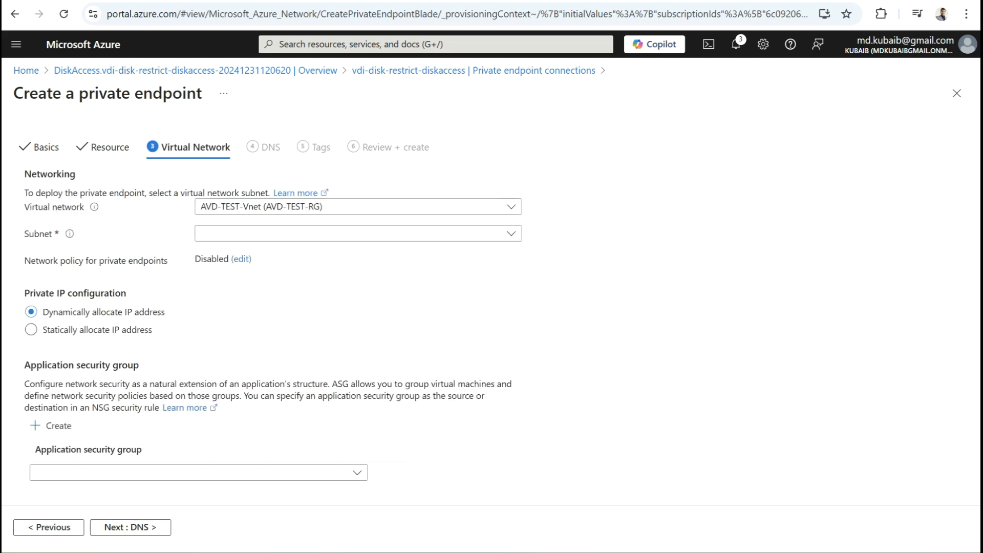
left_click(358, 206)
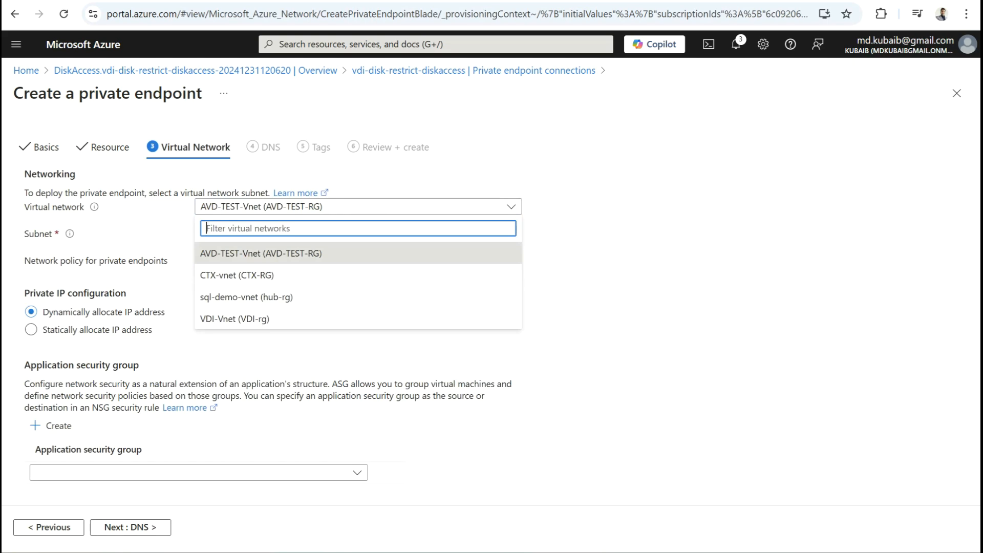
key("Return")
key("Tab")
key("Return")
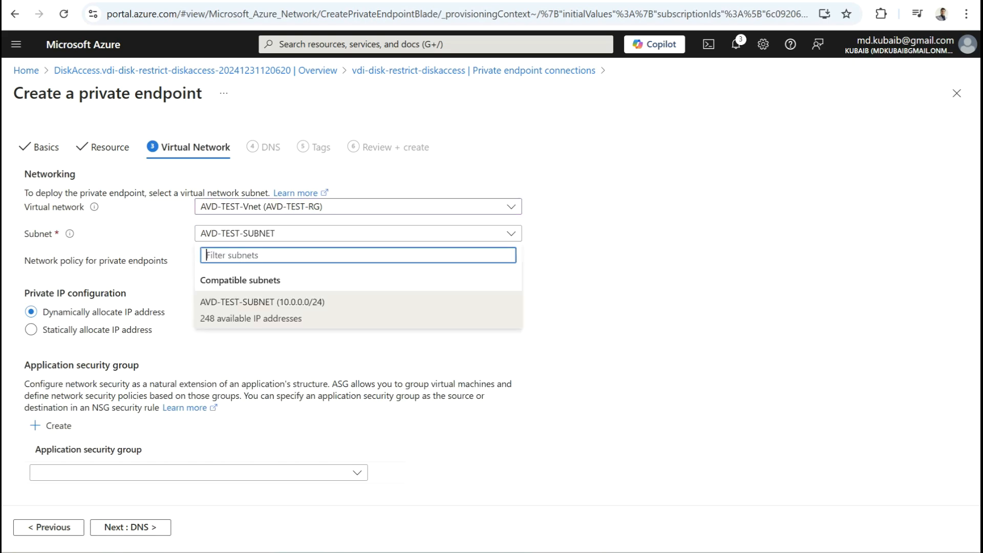
key("Return")
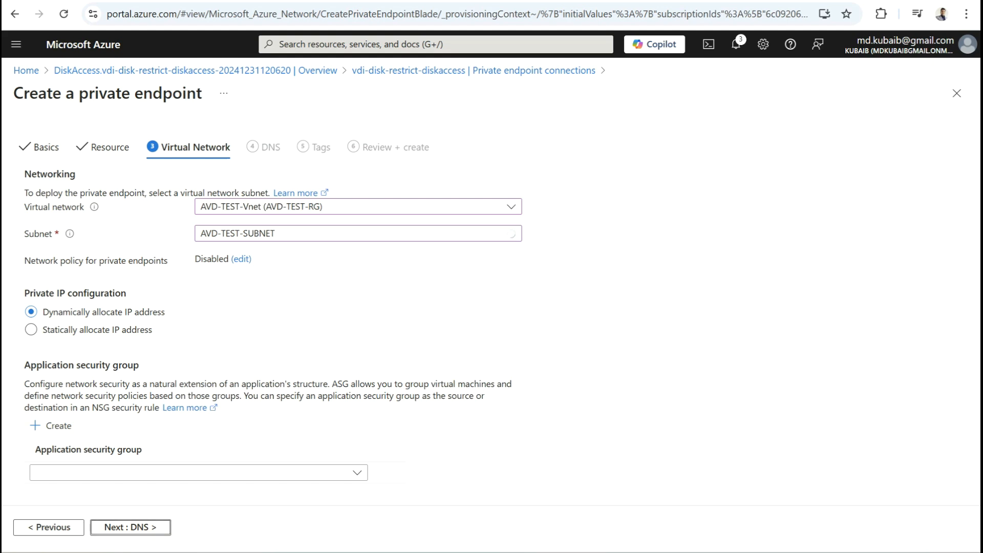
key("Return")
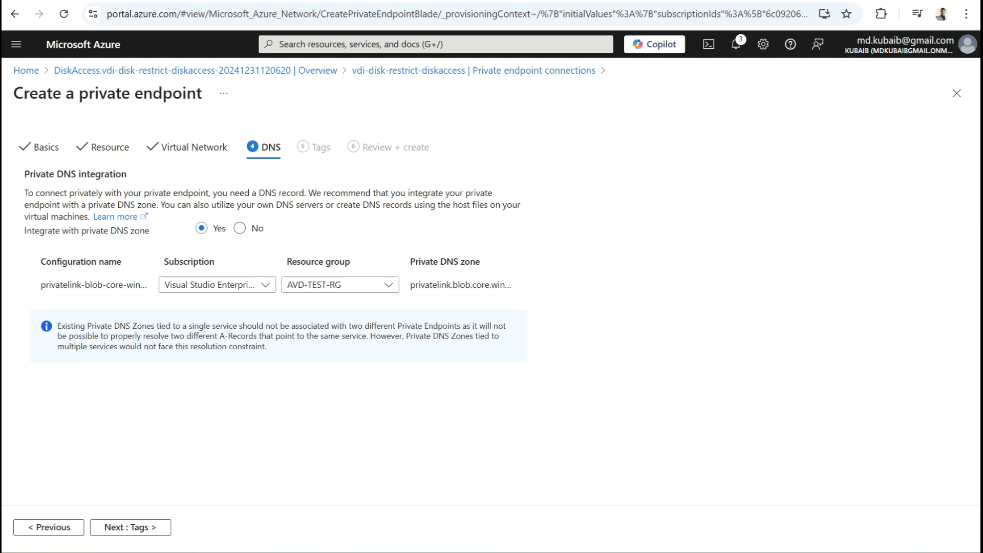
- Keep private DNS zone integration enabled, add no tags, and create the private endpoint
left_click(149, 528)
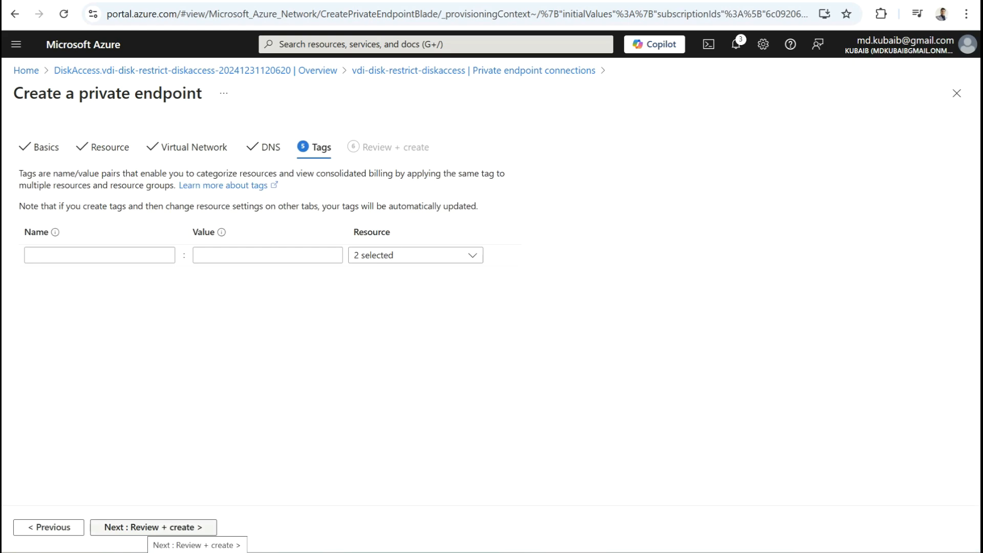
left_click(149, 527)
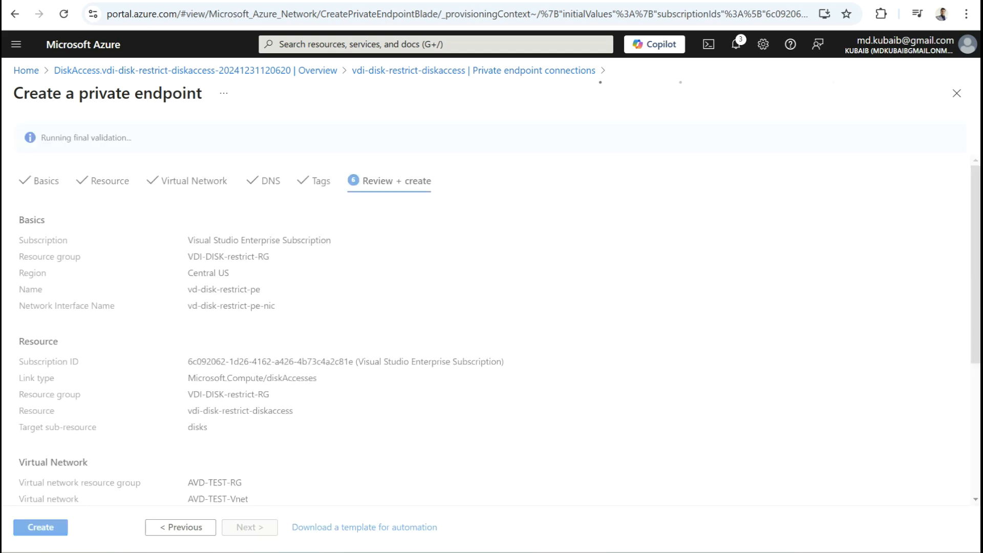
left_click(40, 527)
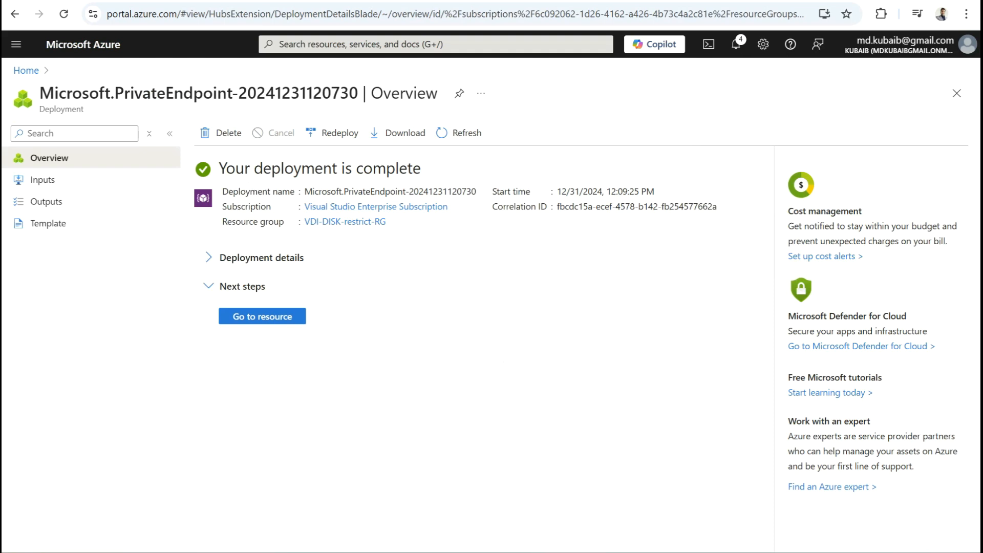
- Go to the assignments of the Policy service and start a new policy assignment
left_click(409, 45)
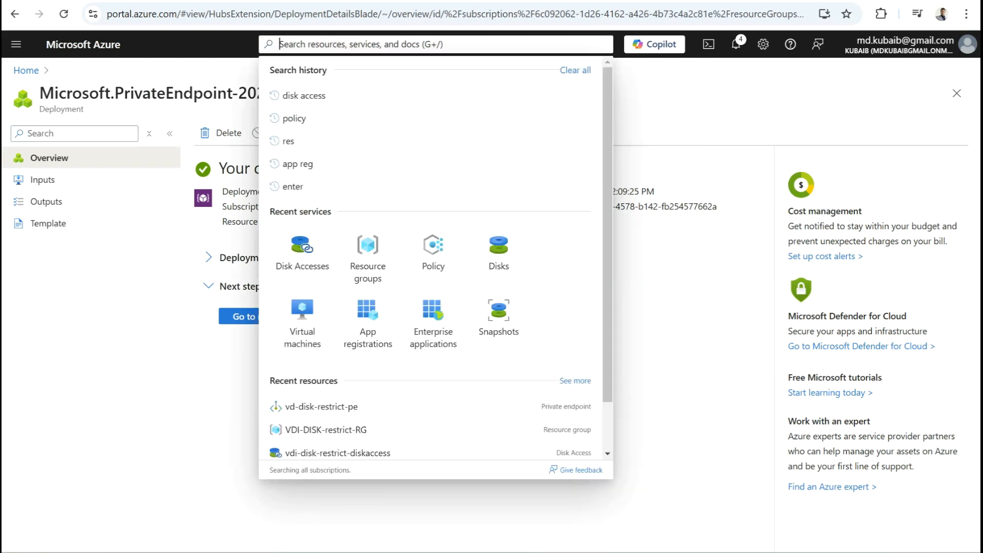
left_click(433, 251)
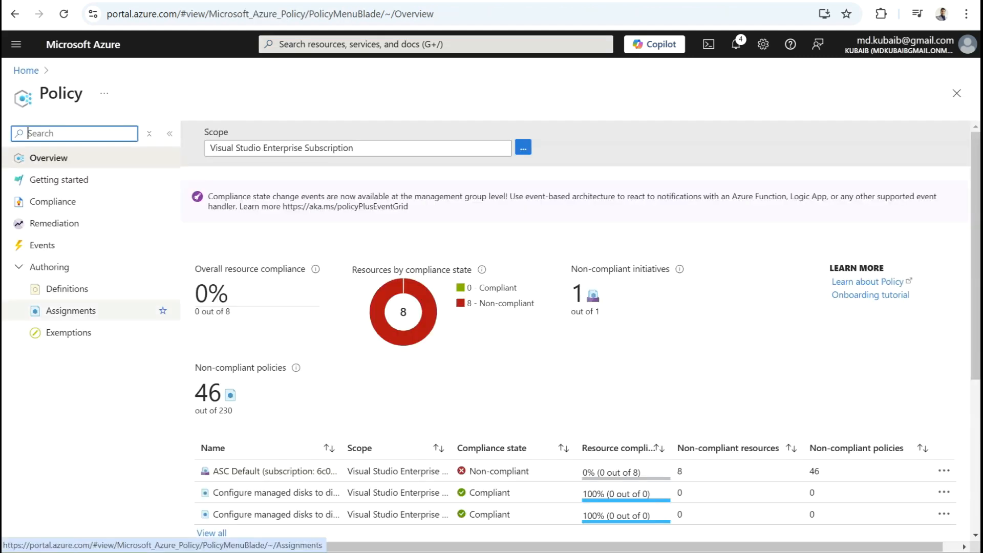
left_click(71, 311)
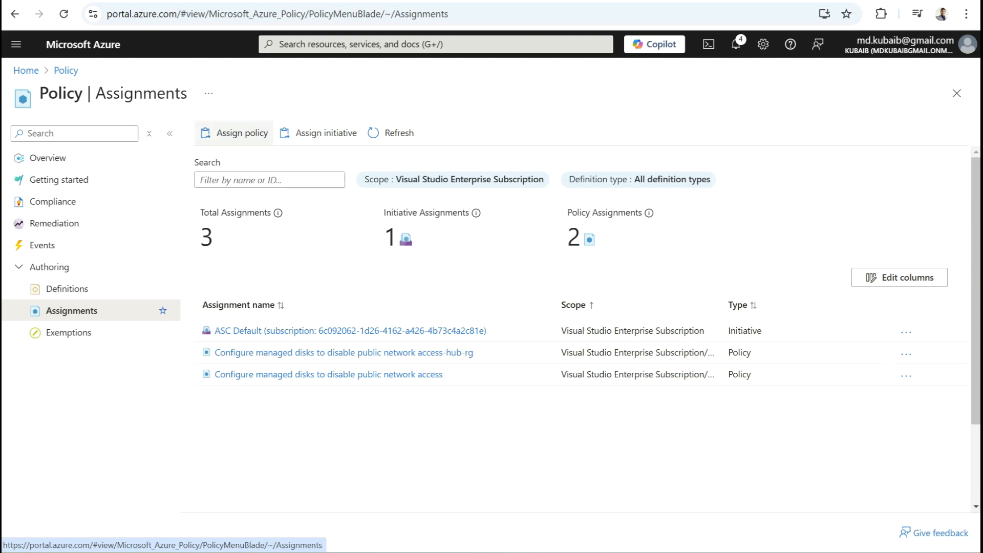
left_click(234, 133)
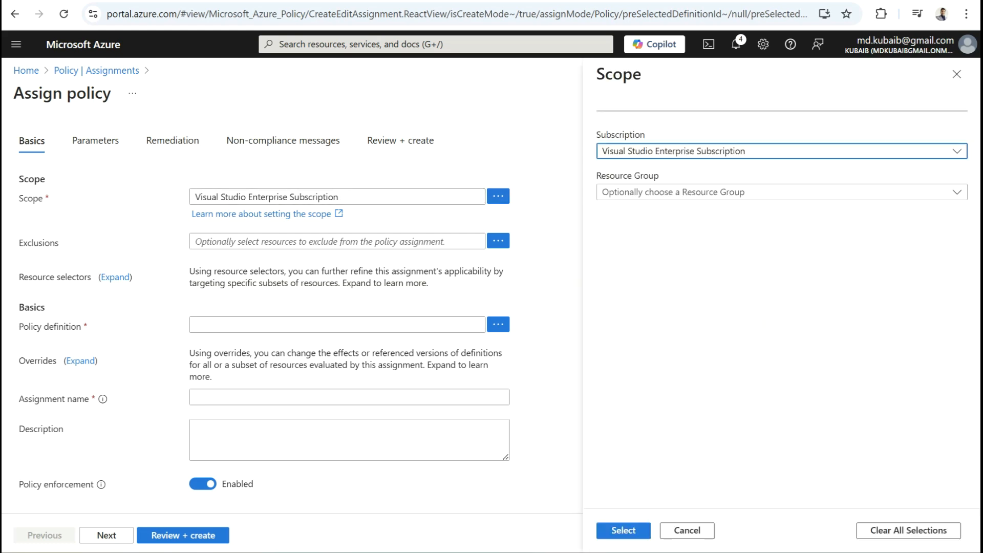
- Set the policy assignment's scope to the resource group VDI-DISK-restrict-RG in the Visual Studio Enterprise Subscription
left_click(781, 192)
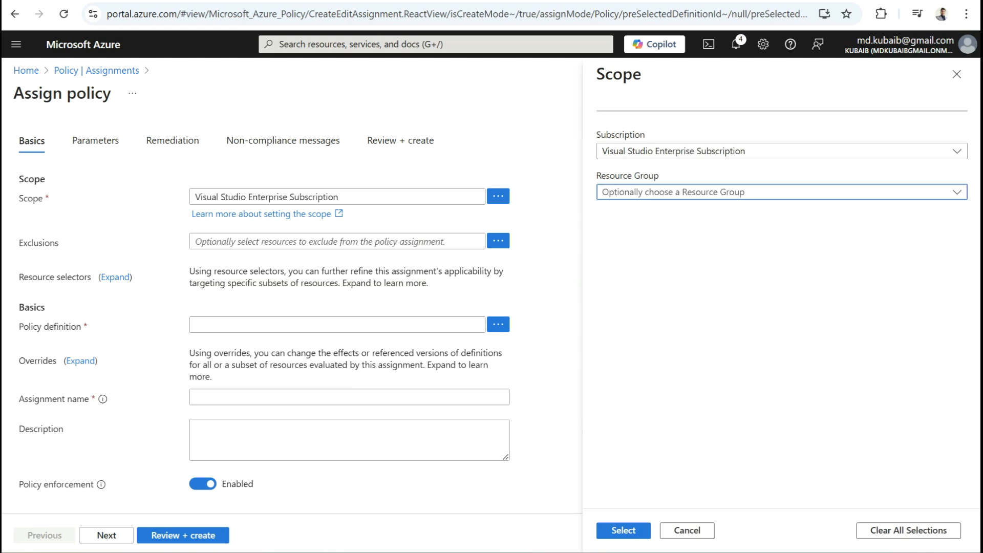
type("vdi")
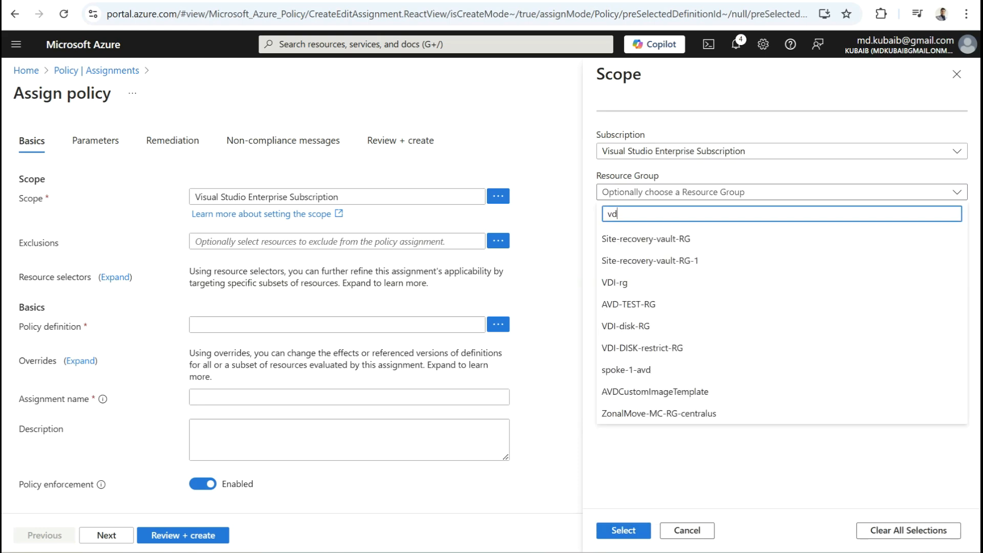
key("Down")
key("Down")
key("Down")
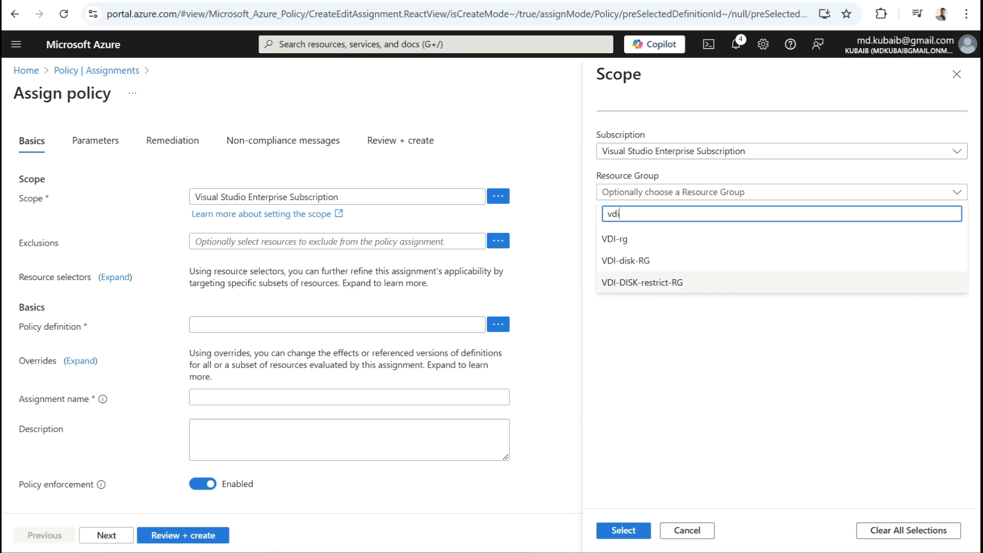
key("Return")
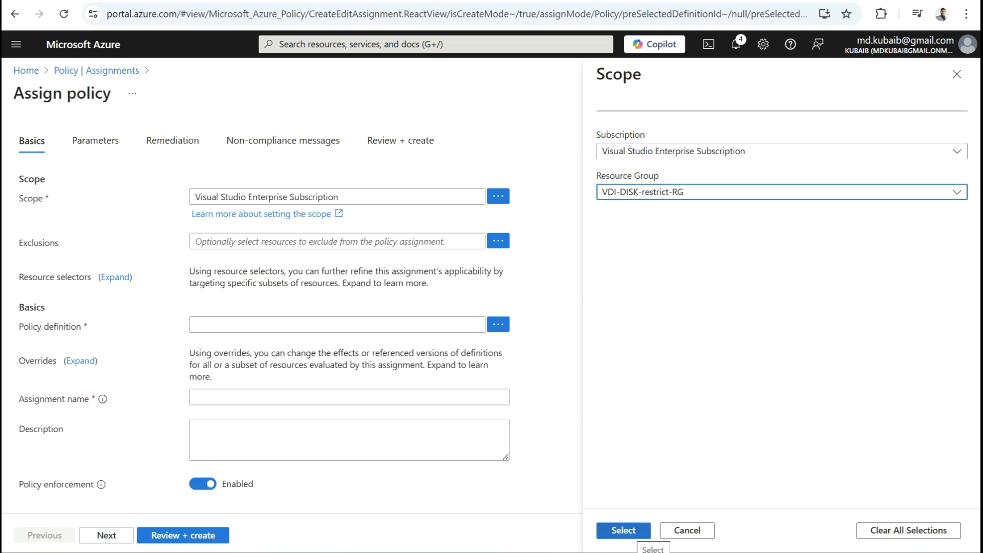
left_click(623, 531)
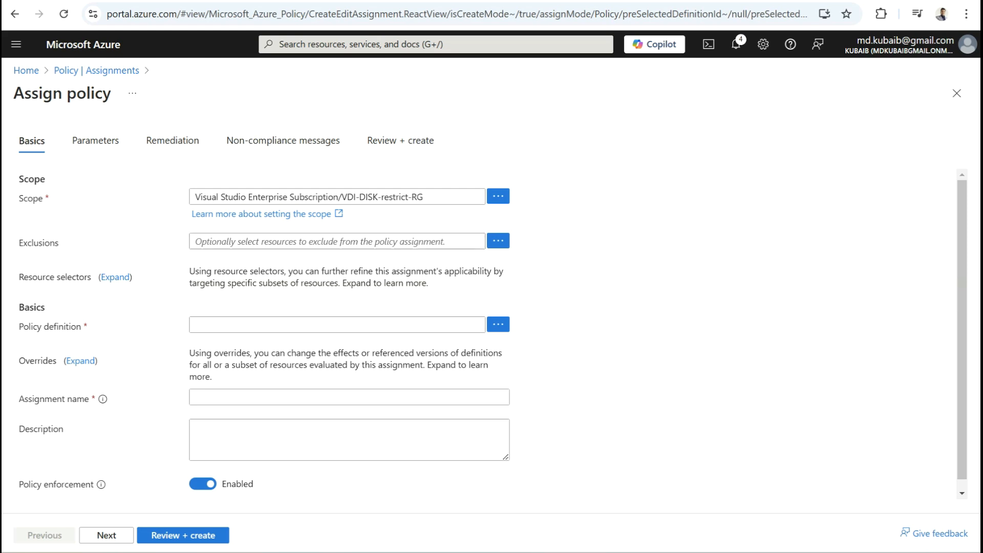
- Find the built-in definition "Configure managed disks to disable public network access" and add it as the assignment's policy definition
scroll(493, 329, "down", 1)
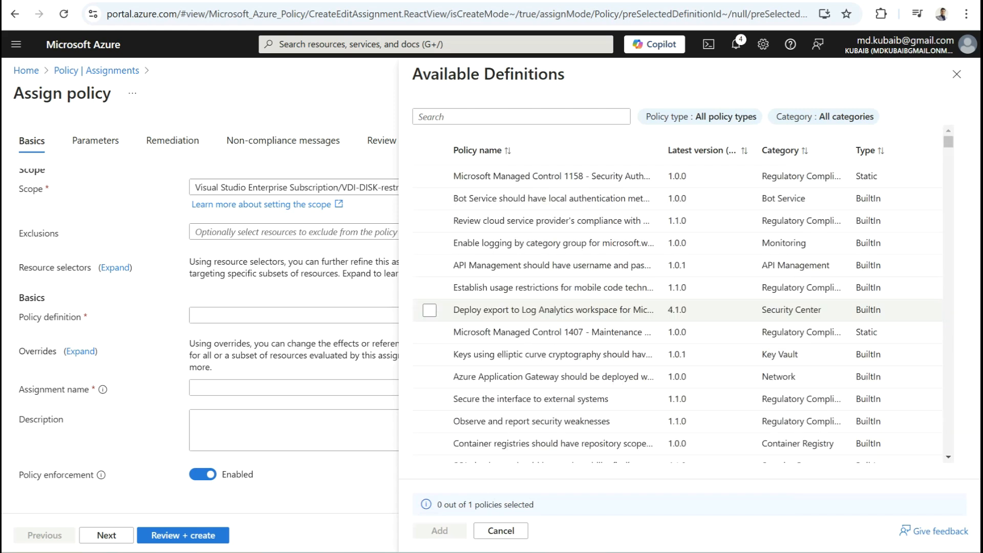
left_click(512, 116)
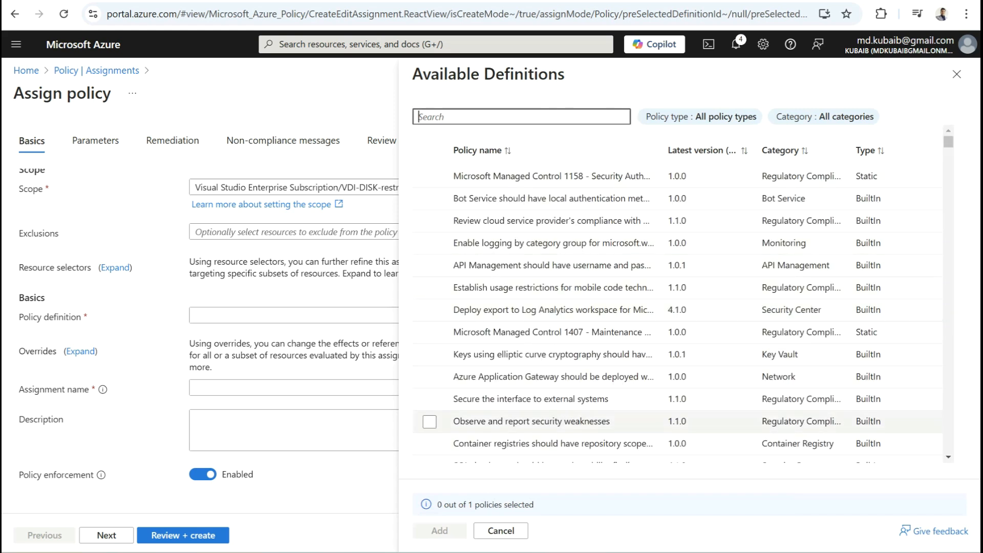
type("Configure managed disks to disable public network access")
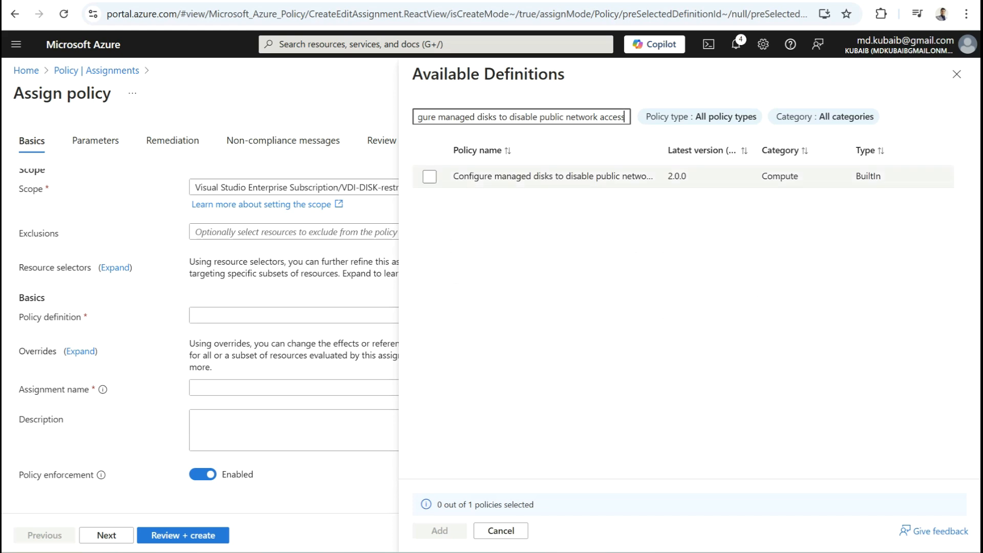
left_click_drag(659, 150, 714, 150)
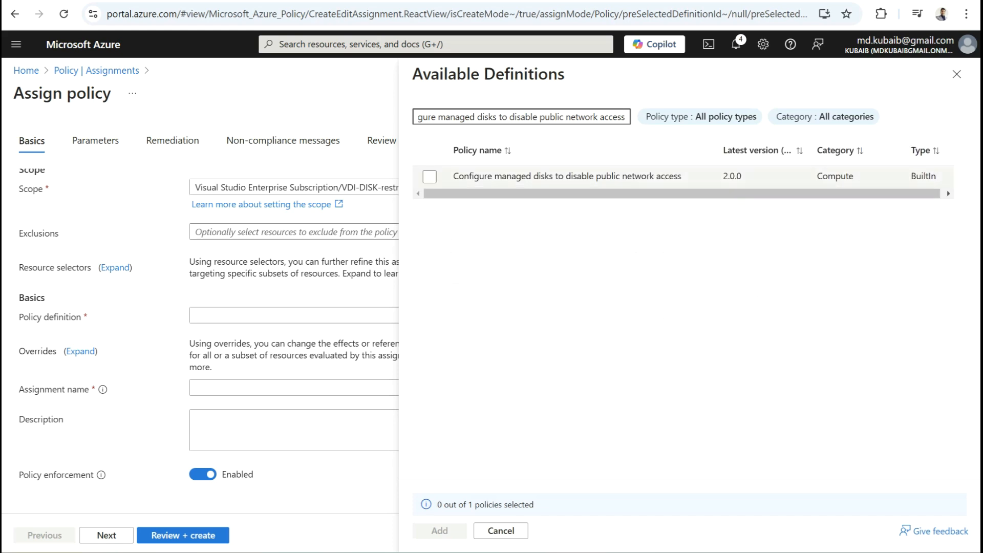
left_click(429, 176)
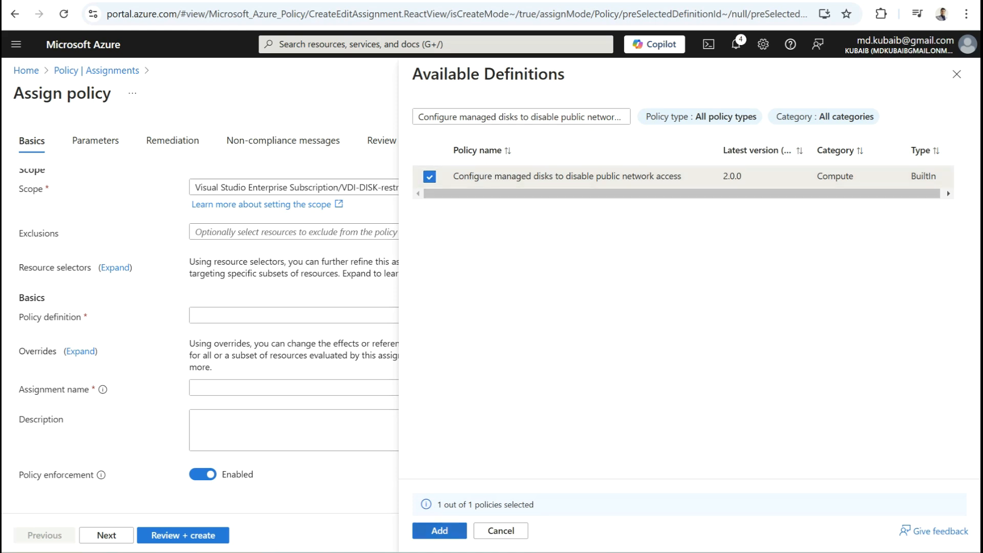
left_click(439, 530)
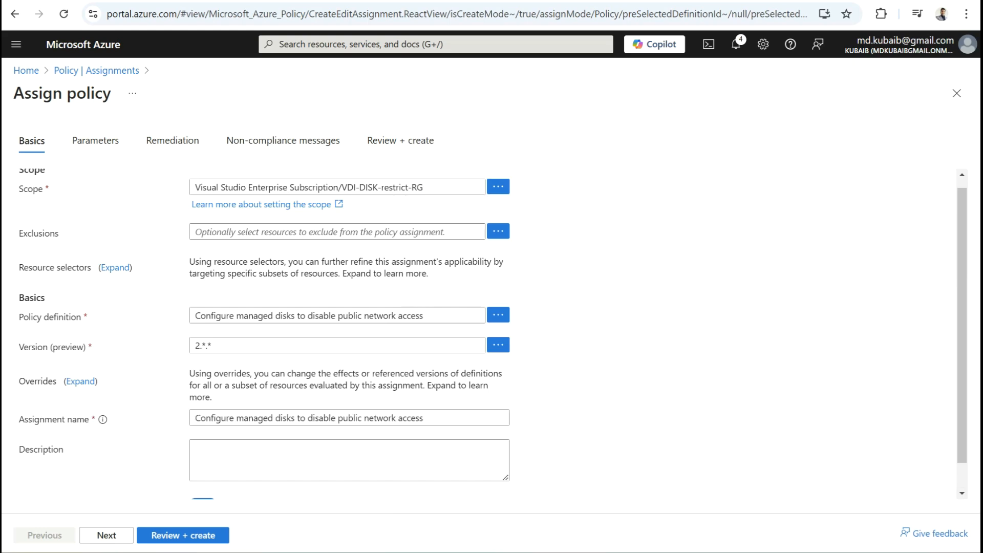
- Append "-vdi-rg-restrict" to the assignment name "Configure managed disks to disable public network access"
scroll(491, 333, "down", 1)
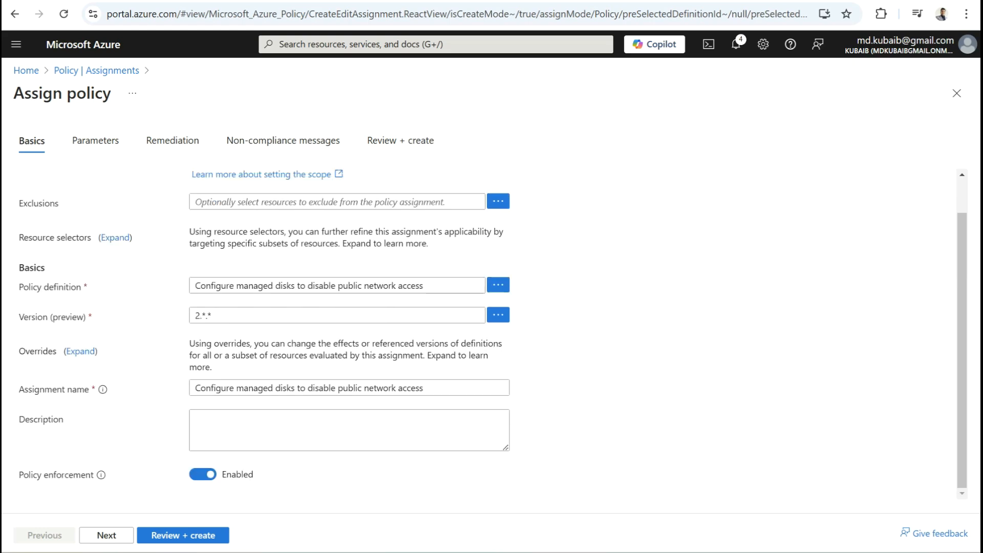
left_click(349, 388)
left_click(424, 388)
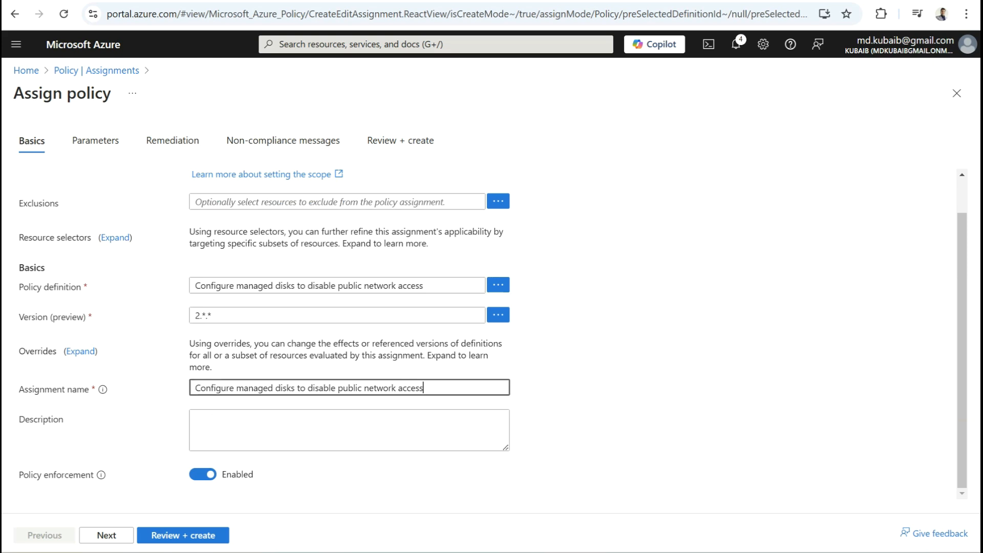
type("-vdi-rg-restrict")
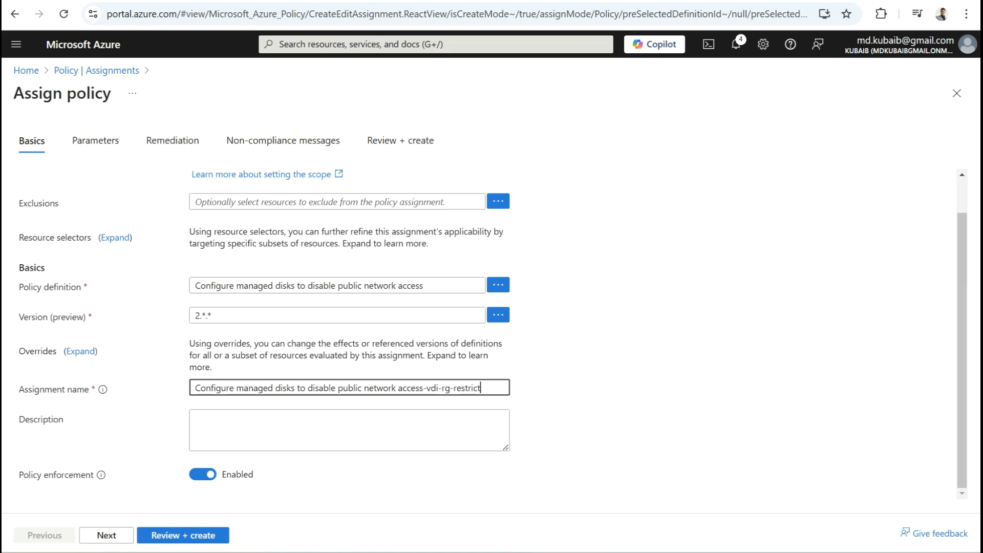
- Append "-policy" to the assignment name and set the policy's Location parameter to Central US
type("-policy")
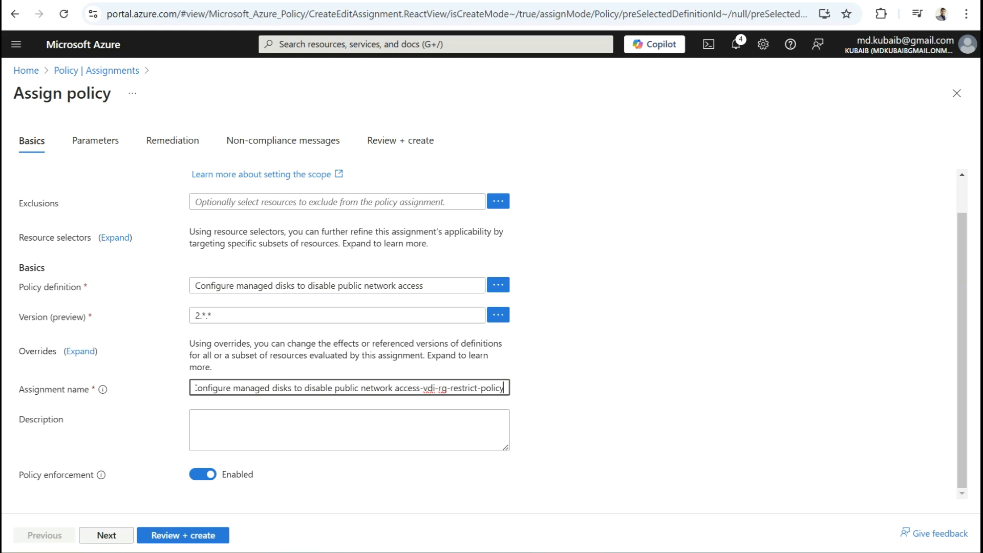
left_click(107, 534)
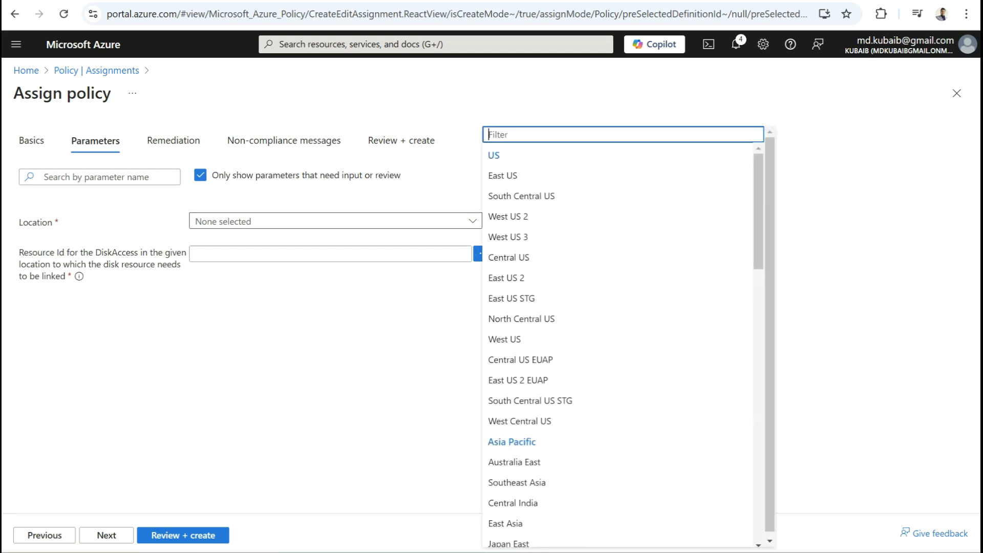
type("centr")
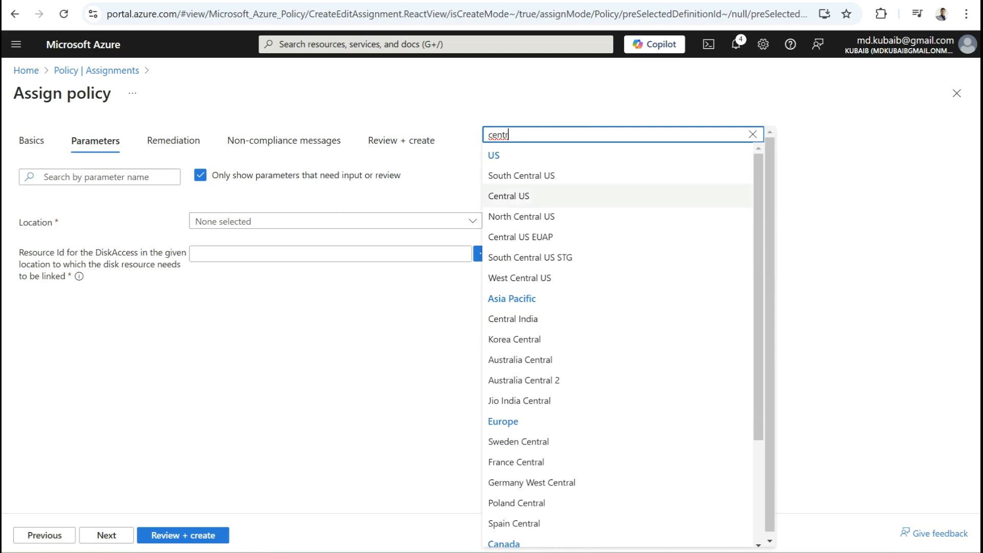
left_click(509, 195)
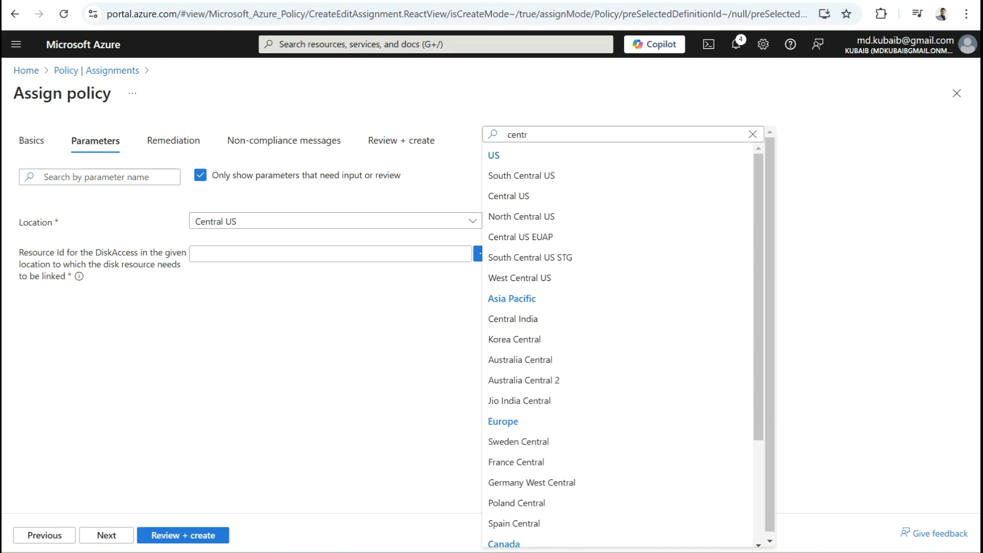
key("Escape")
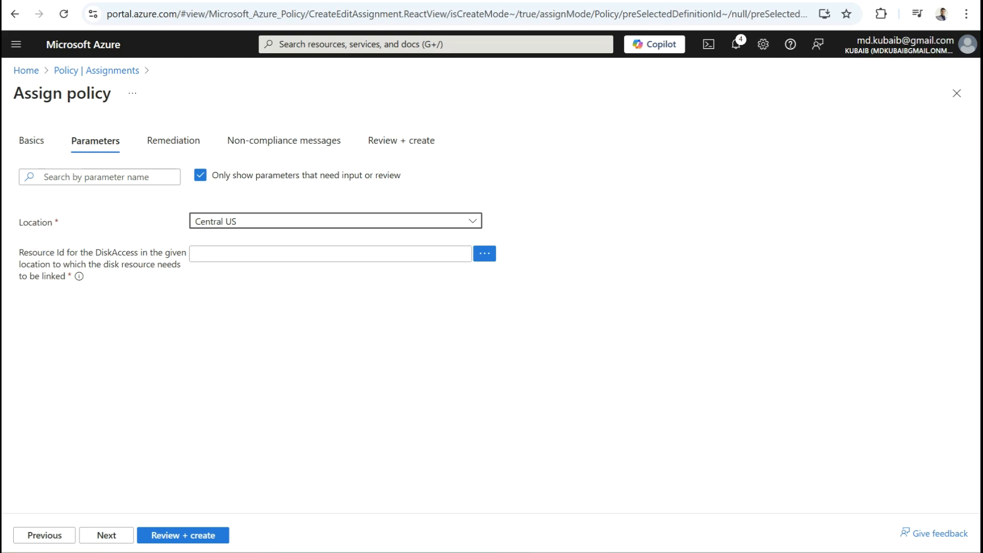
- Choose vdi-disk-restrict-diskaccess as the DiskAccess resource to which the policy links disks
key("Tab")
key("Tab")
key("Return")
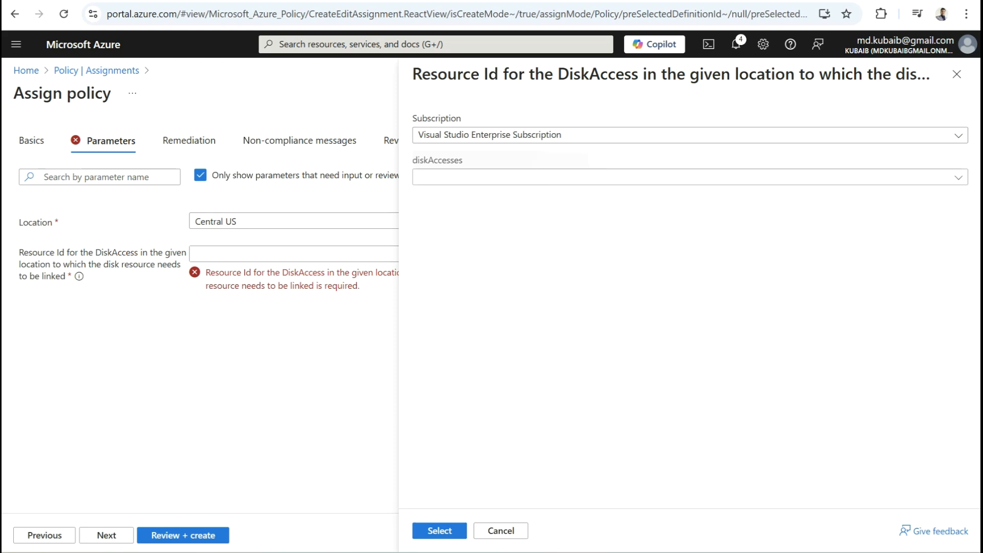
left_click(686, 176)
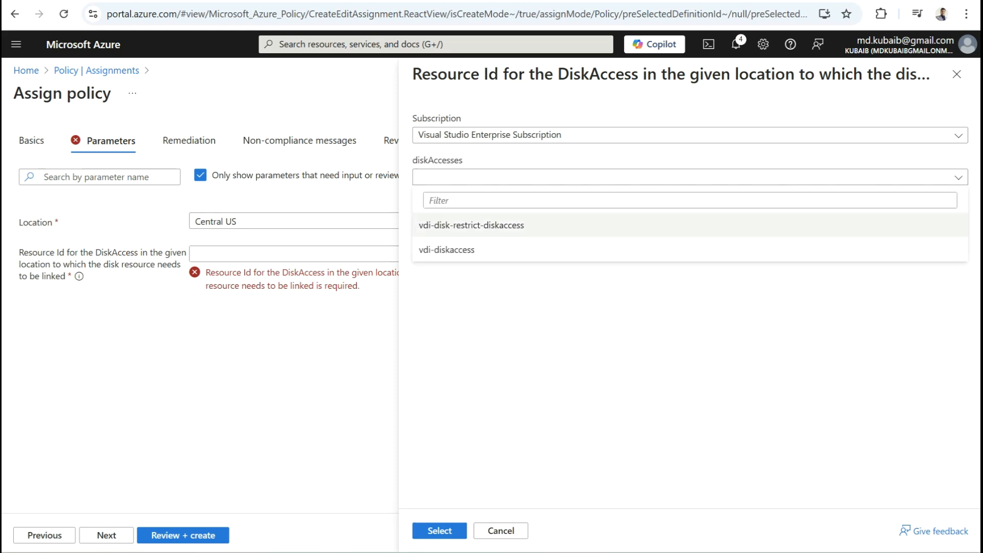
left_click(471, 226)
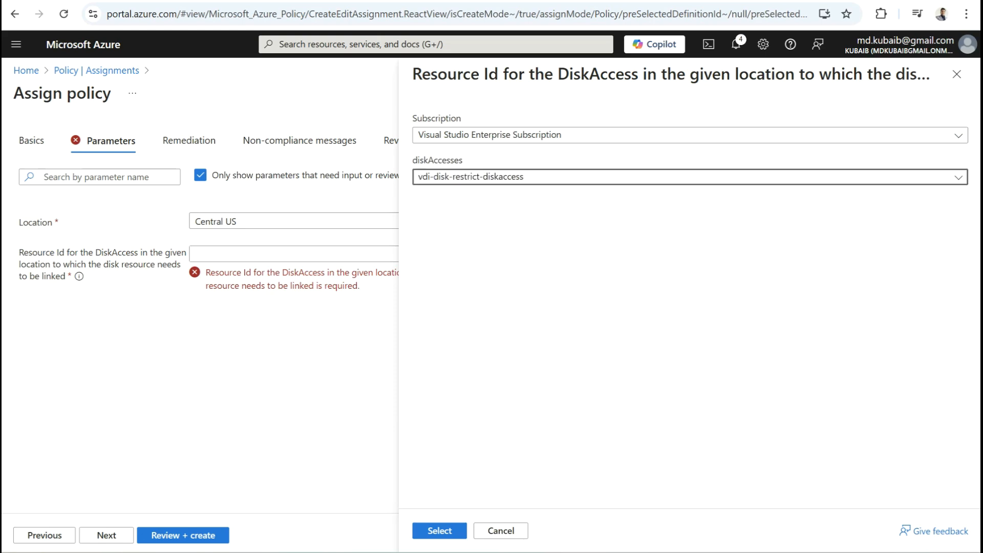
left_click(425, 531)
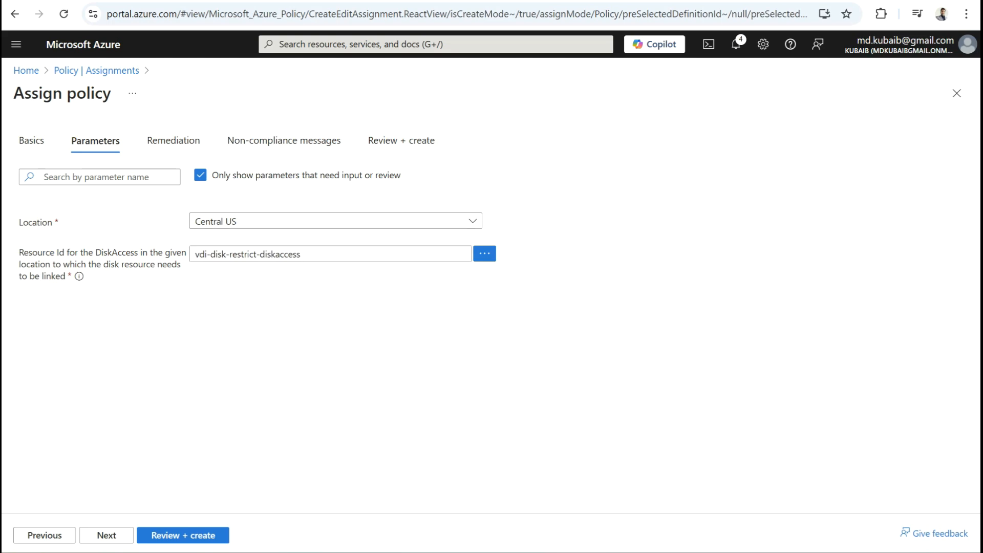
- Enable a remediation task for the policy and review its managed identity and permission settings
left_click(106, 535)
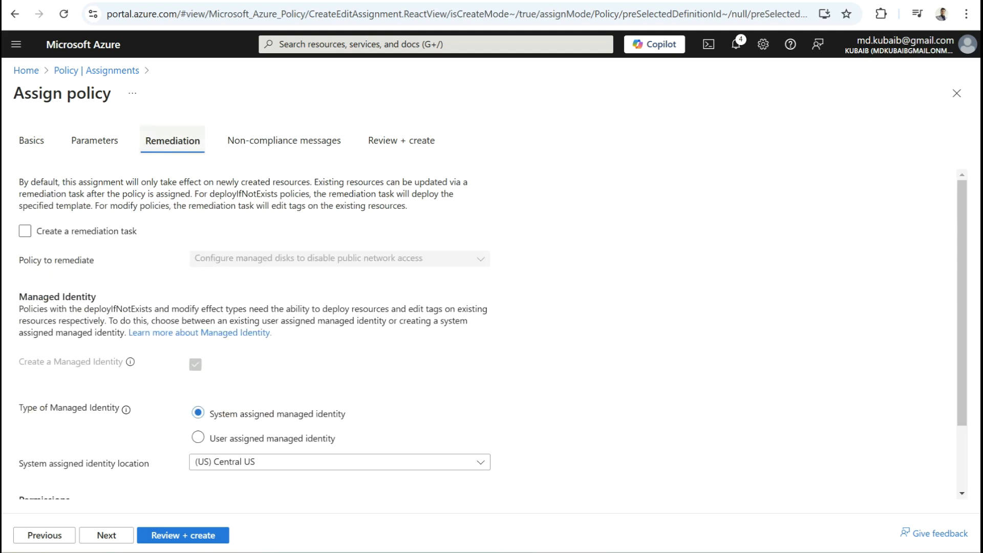
left_click(25, 231)
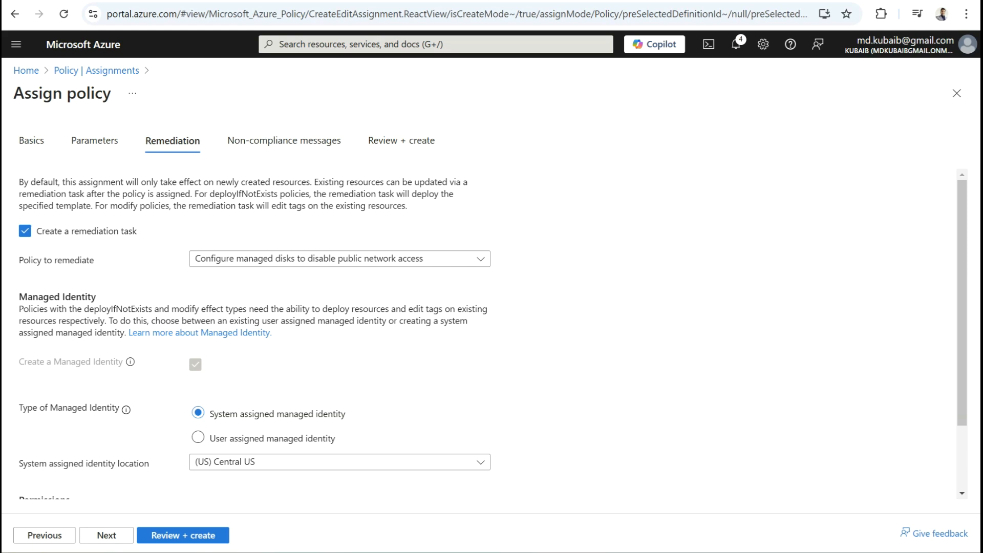
scroll(338, 333, "down", 3)
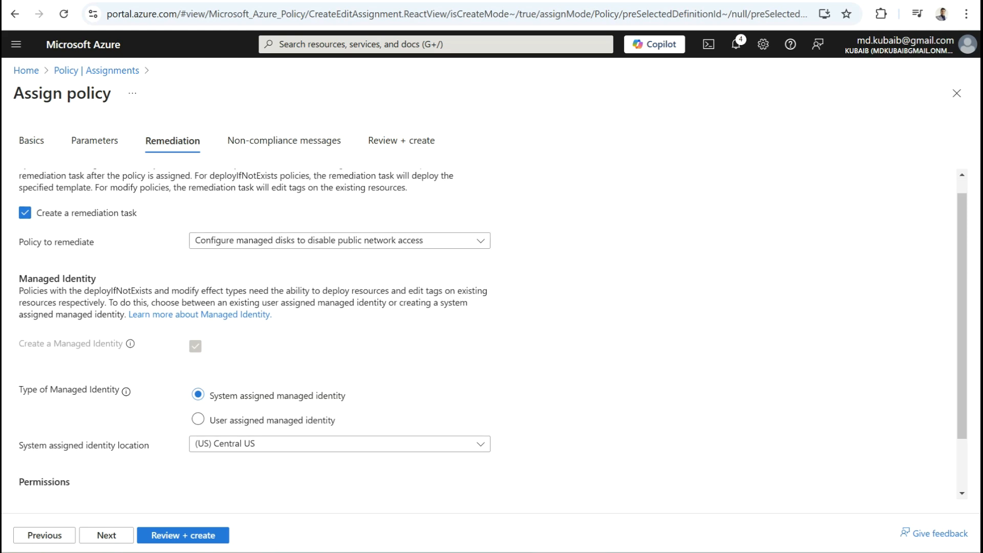
scroll(338, 333, "up", 3)
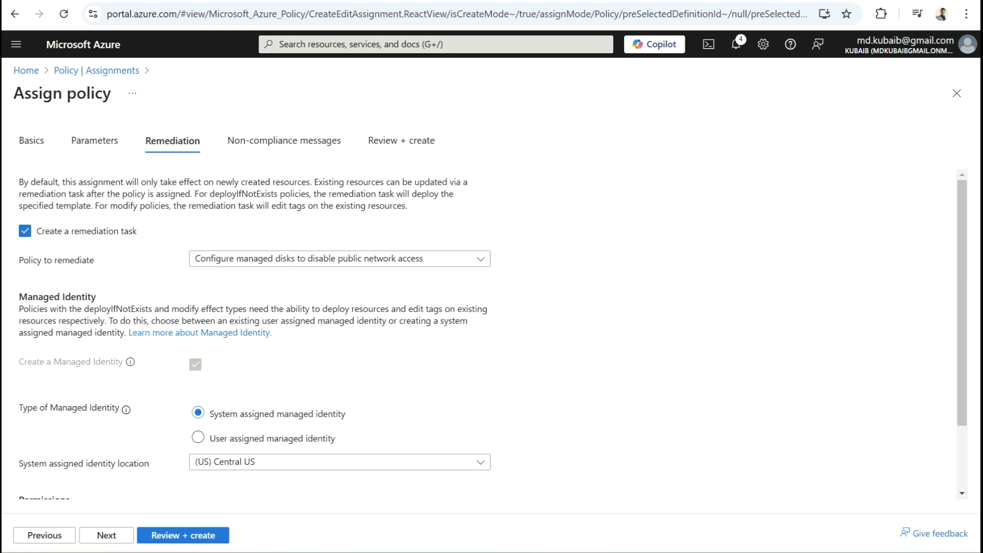
scroll(491, 333, "down", 2)
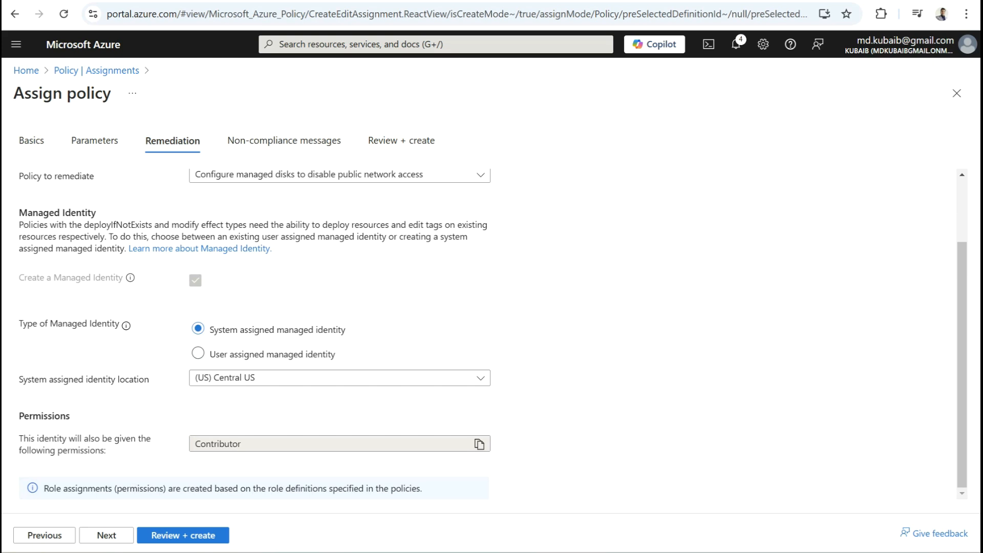
- Set the non-compliance message to "disk access public" and create the policy assignment
left_click(107, 535)
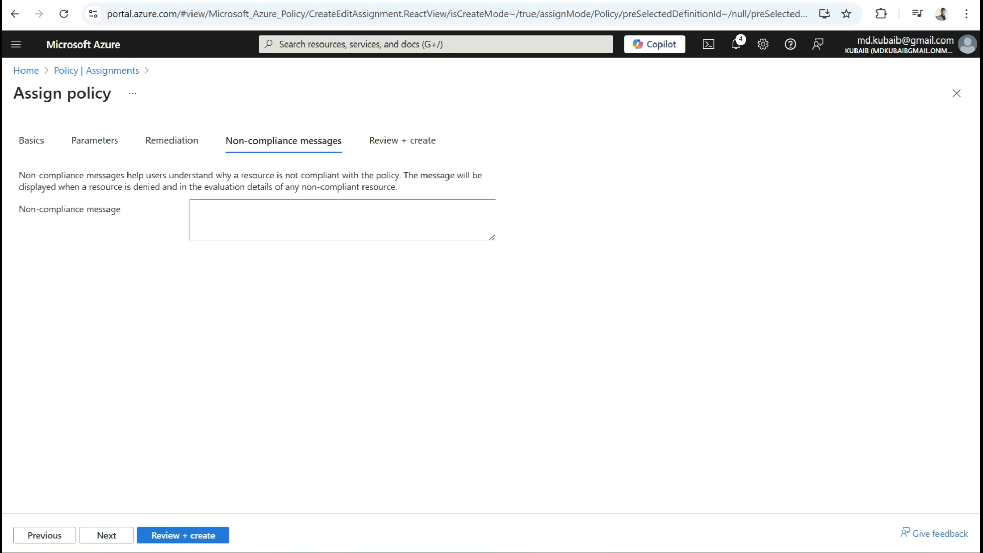
left_click(196, 209)
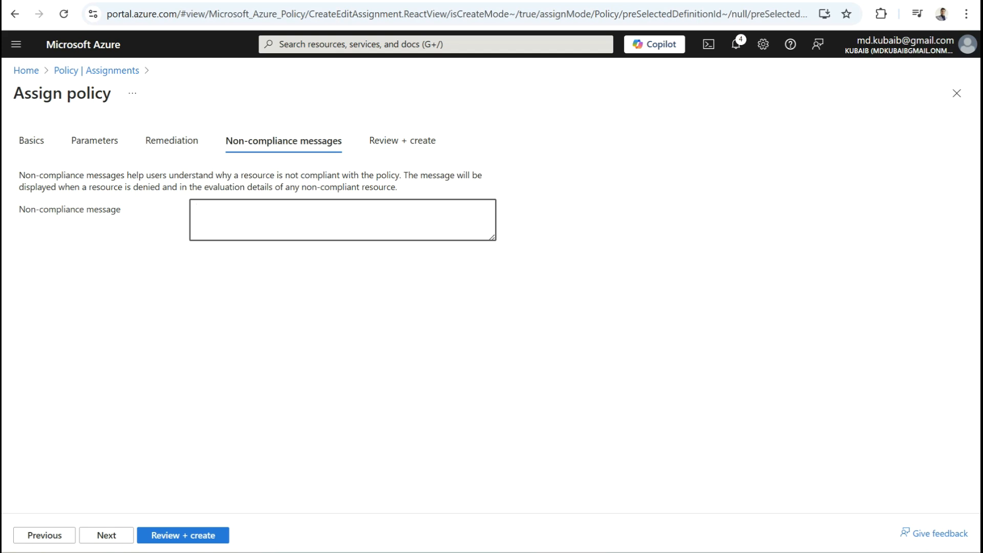
type("disk access public")
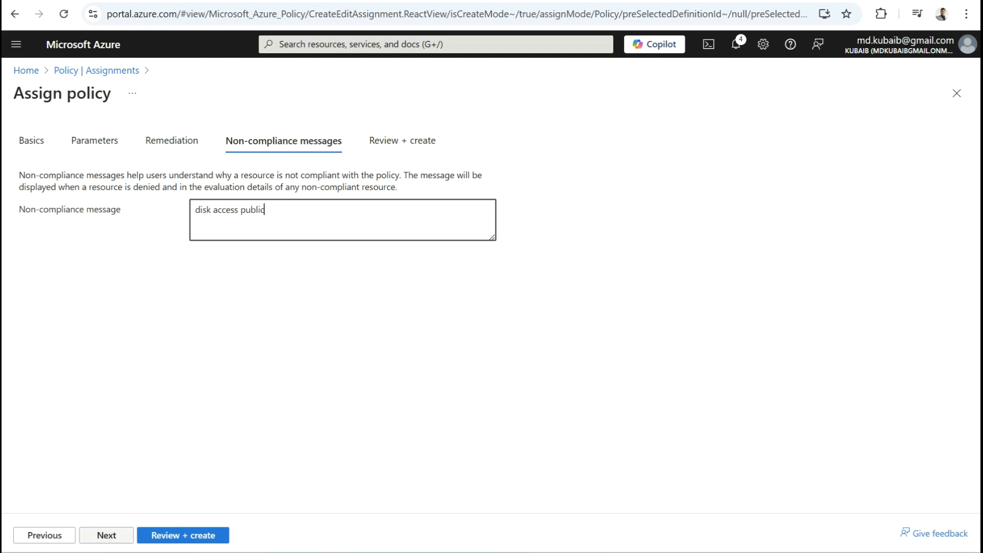
left_click(106, 535)
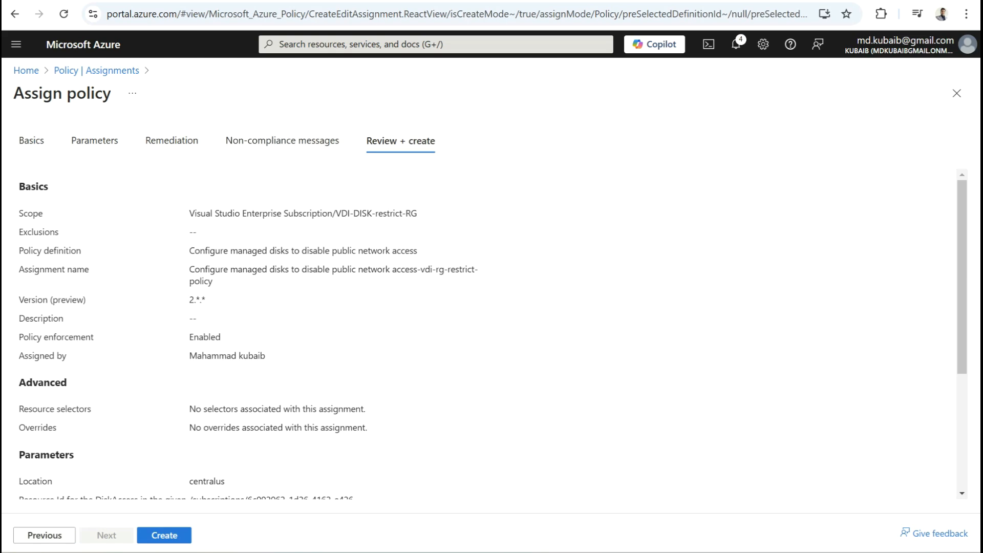
scroll(481, 332, "down", 4)
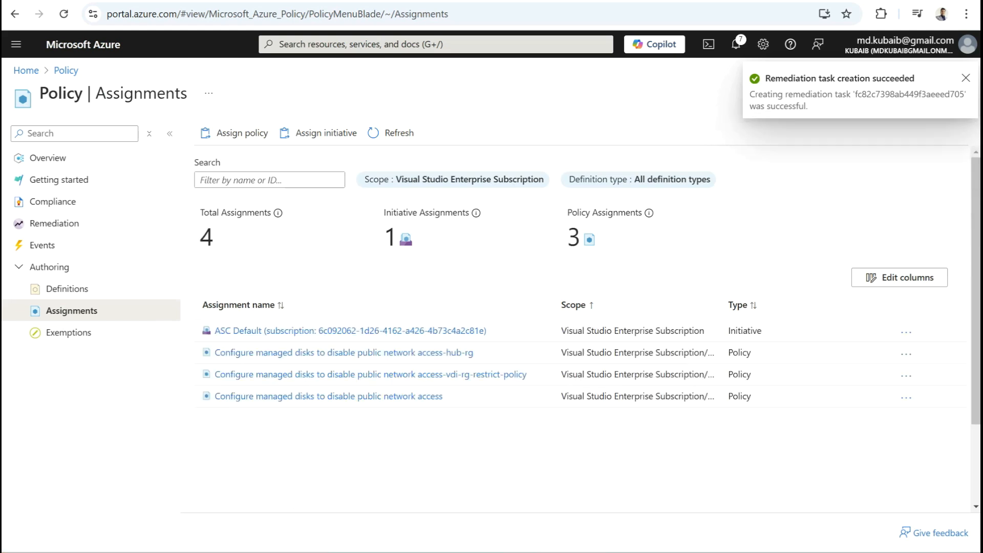
left_click_drag(527, 374, 220, 374)
left_click(307, 444)
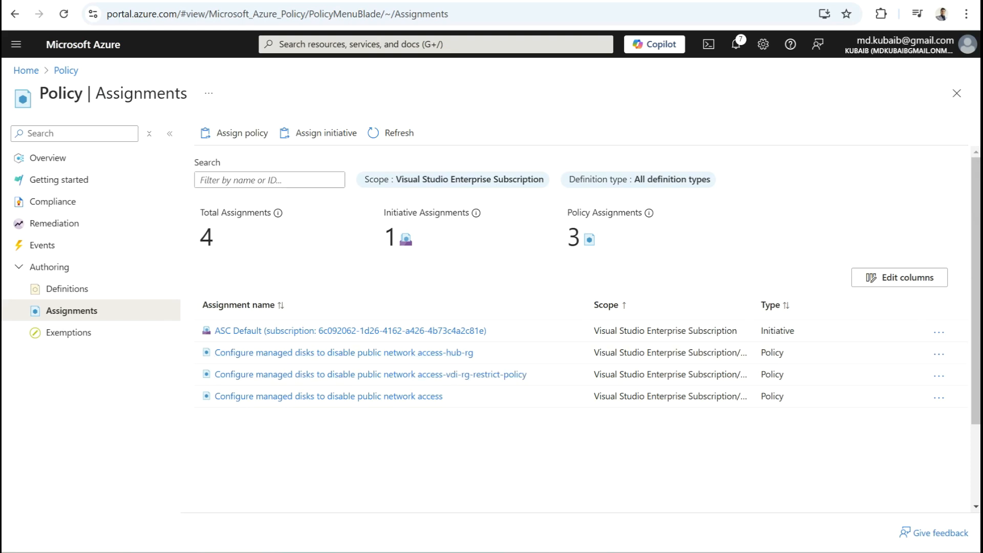
- Start a new managed disk named test-disk-restrict in the resource group VDI-DISK-restrict-RG
left_click(435, 44)
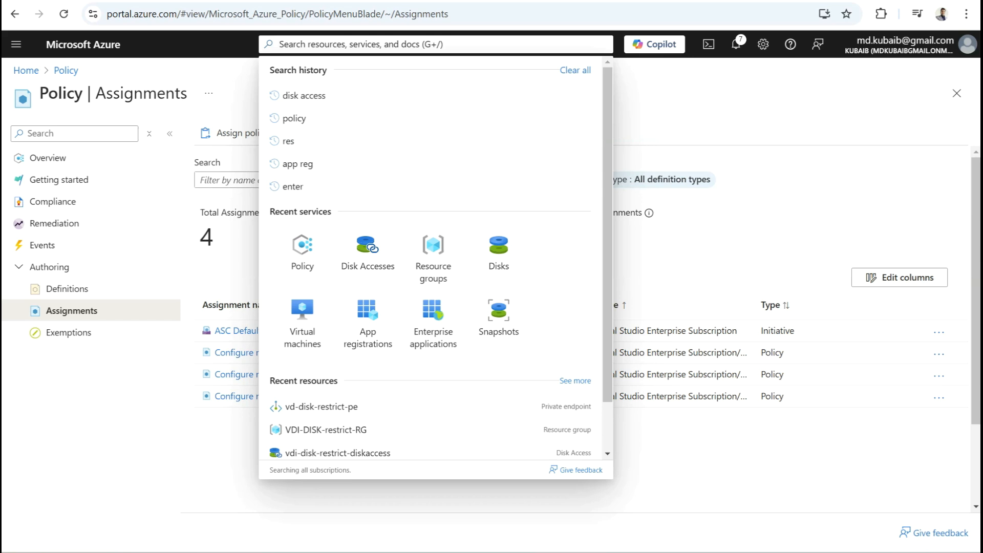
left_click(498, 248)
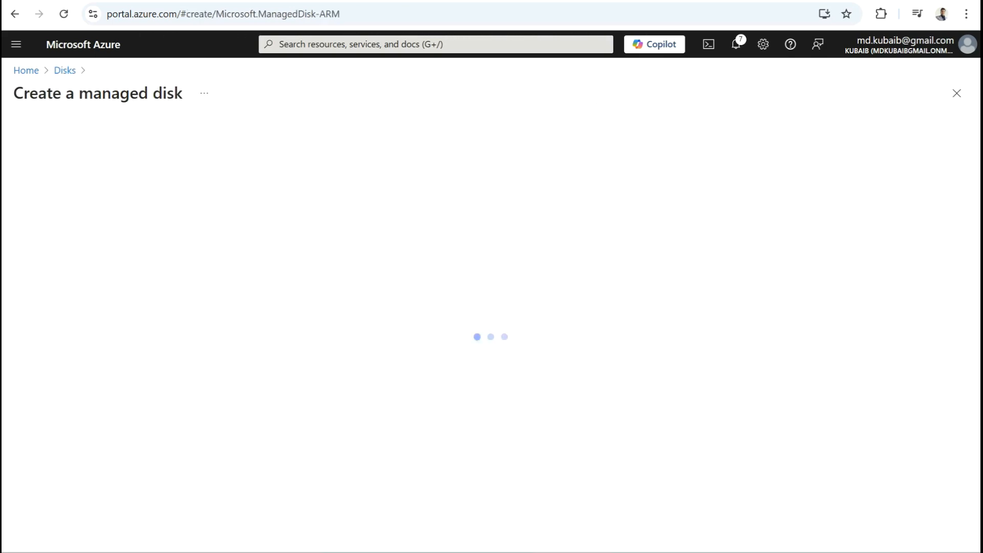
left_click(355, 289)
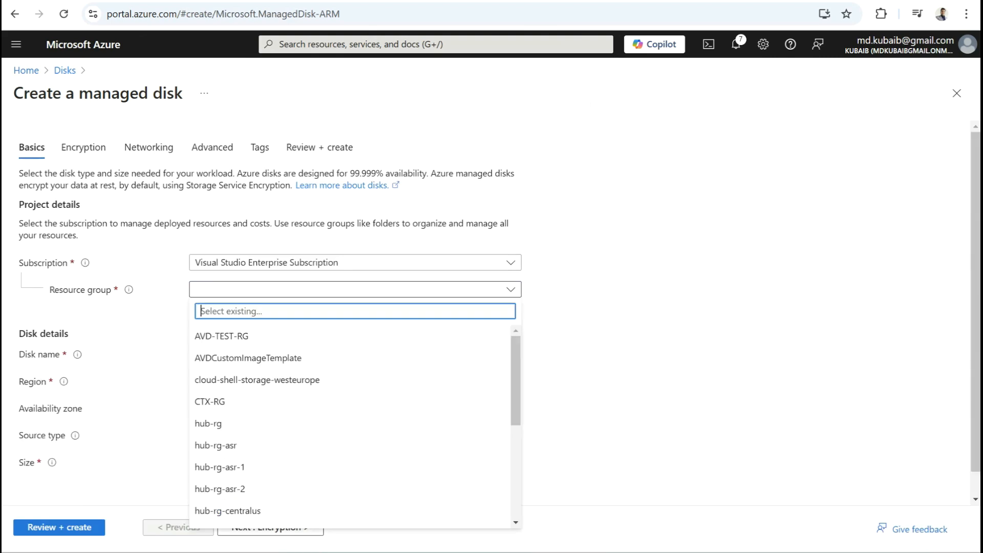
type("vdi")
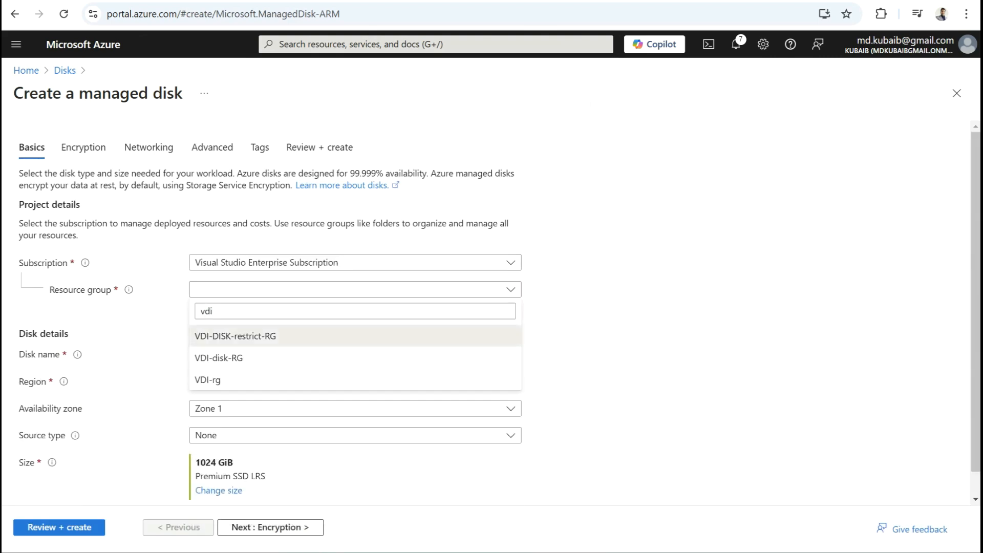
key("Return")
left_click(355, 354)
type("test-disk-ret")
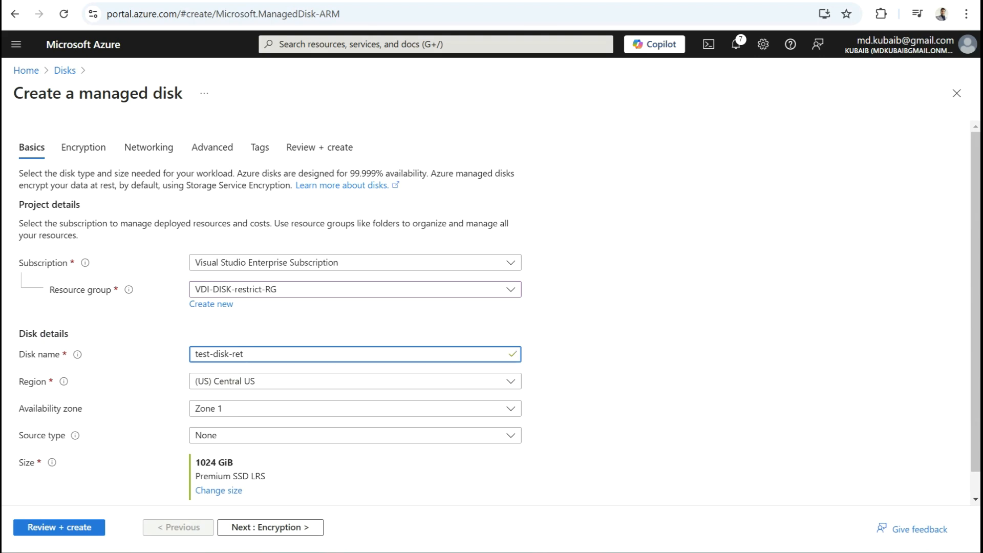
key("BackSpace")
type("strict")
- Change the new disk's size to 4 GiB, P1 tier, on Premium SSD locally-redundant storage
scroll(499, 315, "down", 1)
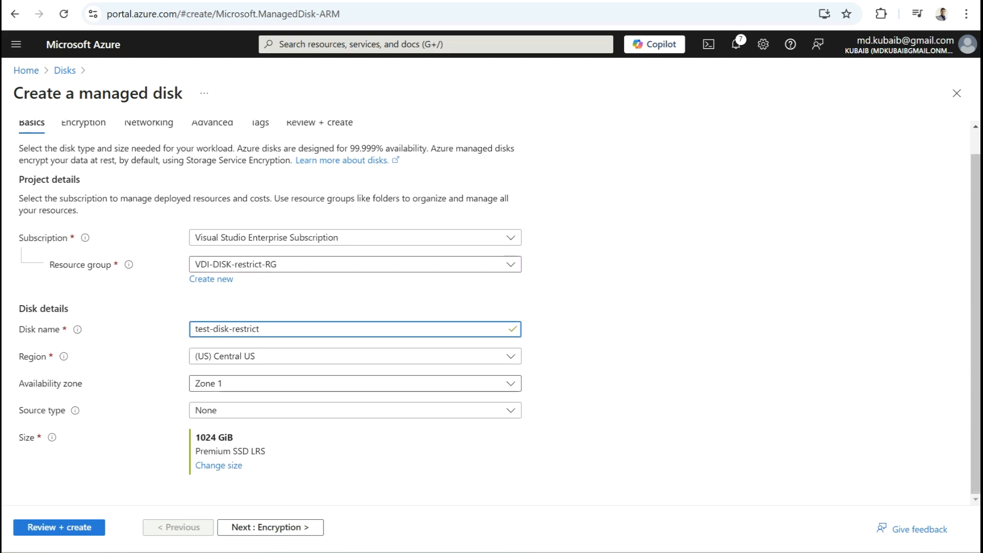
left_click(218, 465)
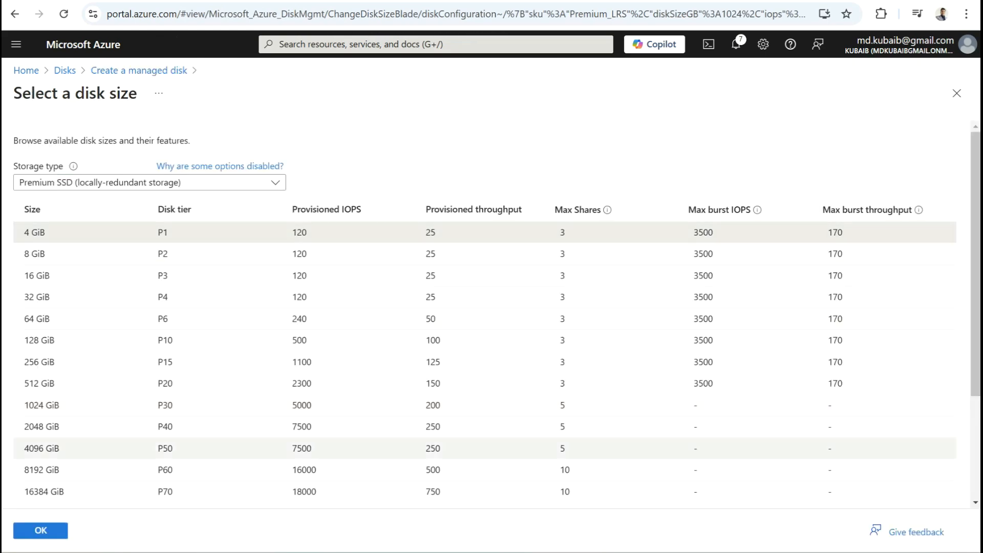
left_click(41, 530)
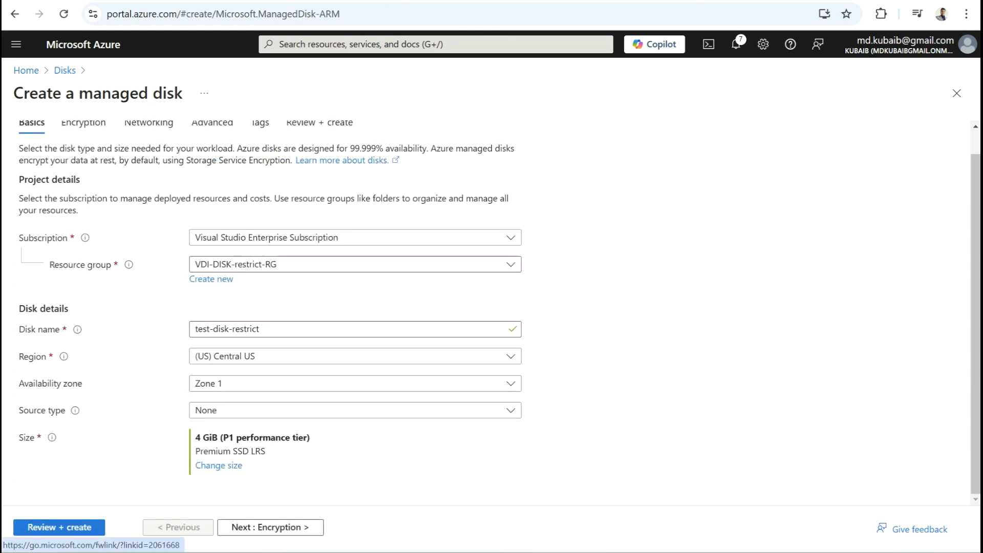
- Keep the platform-managed key and public access from all networks for the disk, and create it
left_click(270, 528)
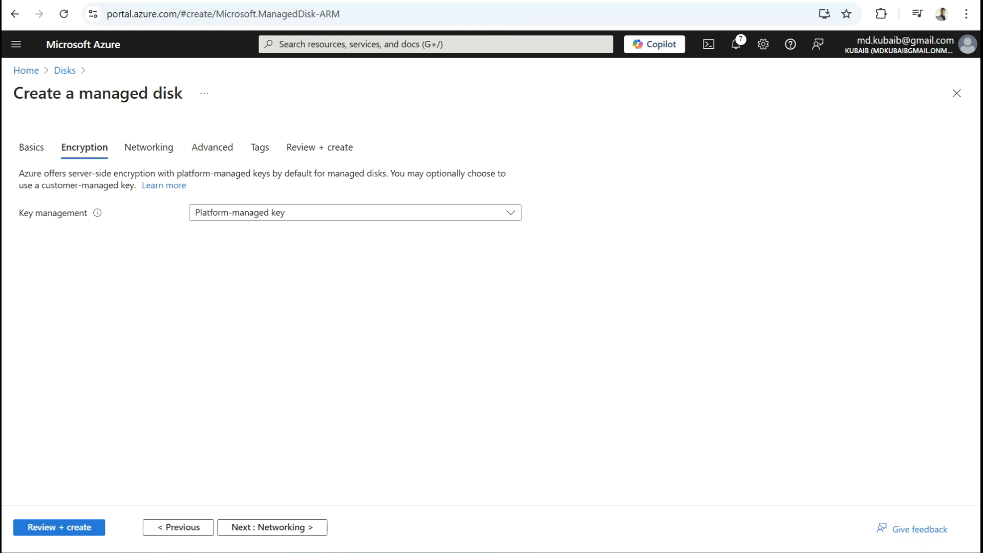
left_click(272, 528)
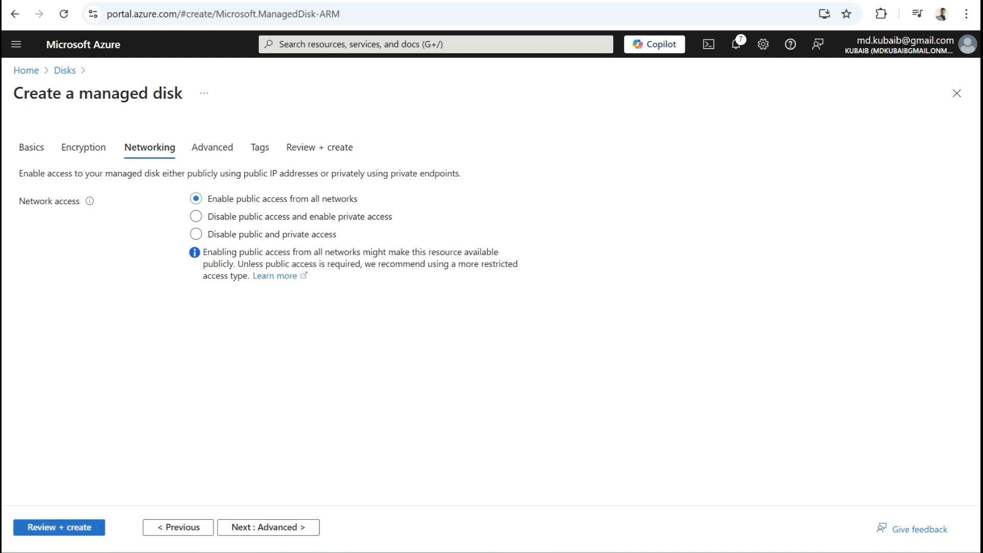
left_click(59, 528)
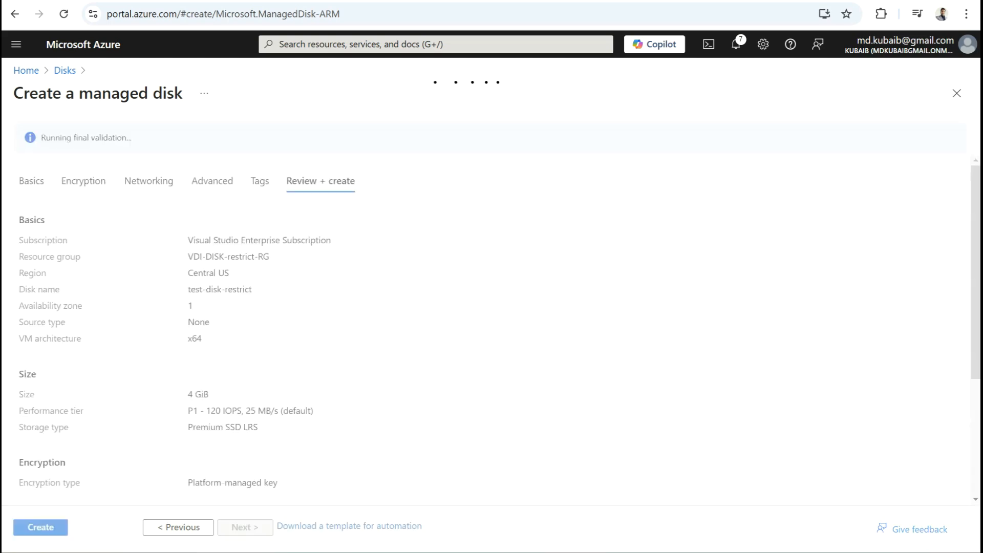
left_click(40, 527)
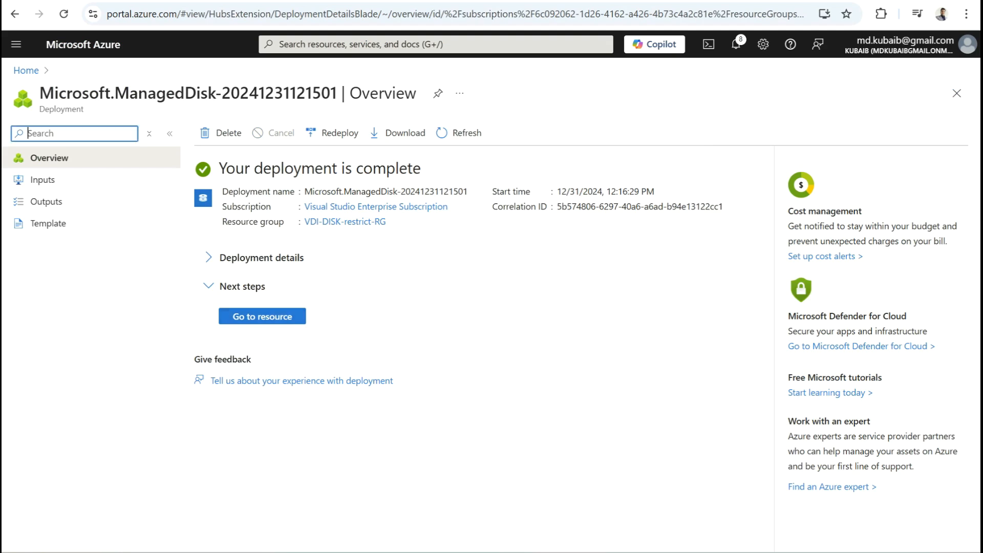
- Check the network access and disk access settings of the deployed disk, and open its export settings
left_click(289, 316)
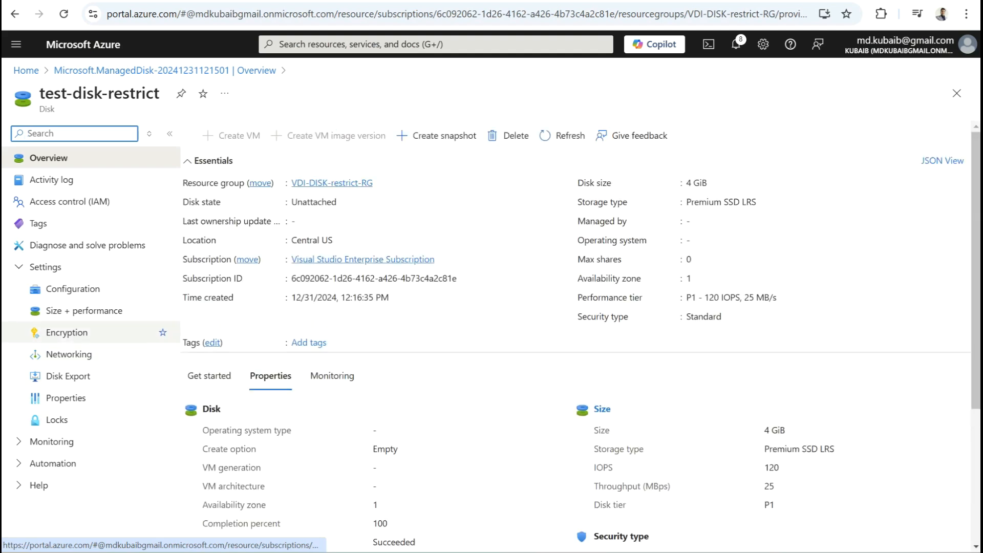
left_click(69, 355)
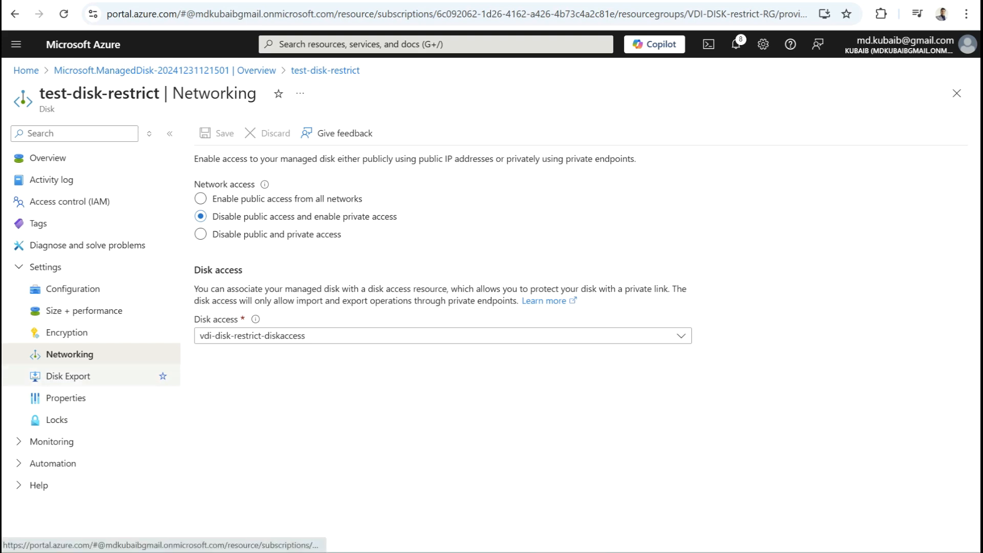
left_click(70, 375)
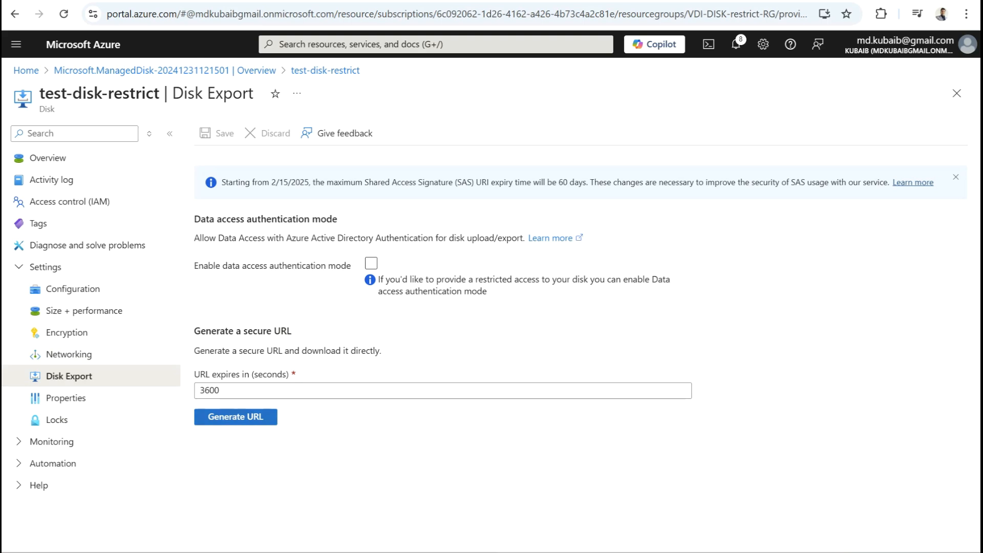
- Generate the test disk's secure SAS export URL with a 3600-second expiry, and try opening the copied URL in an incognito window
left_click(236, 416)
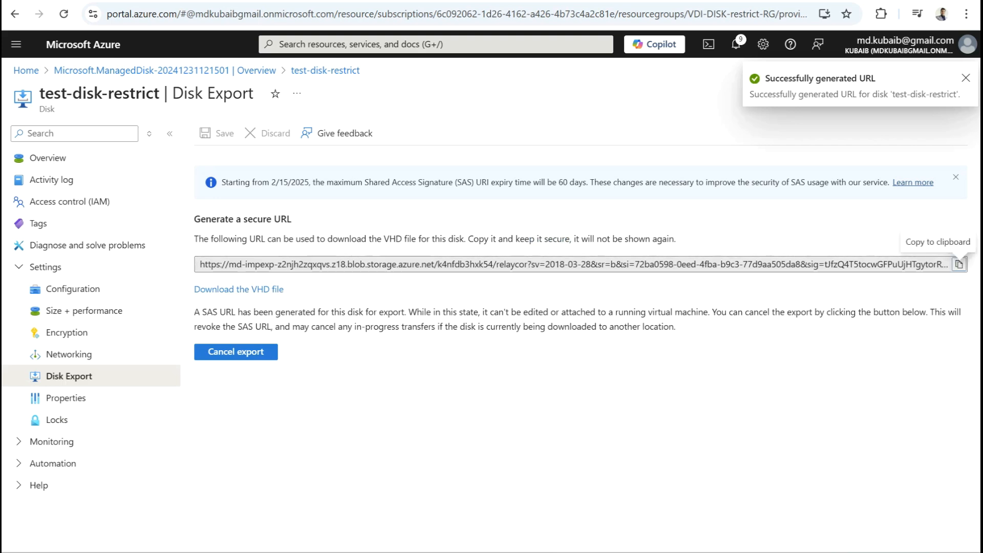
left_click(958, 265)
left_click(965, 14)
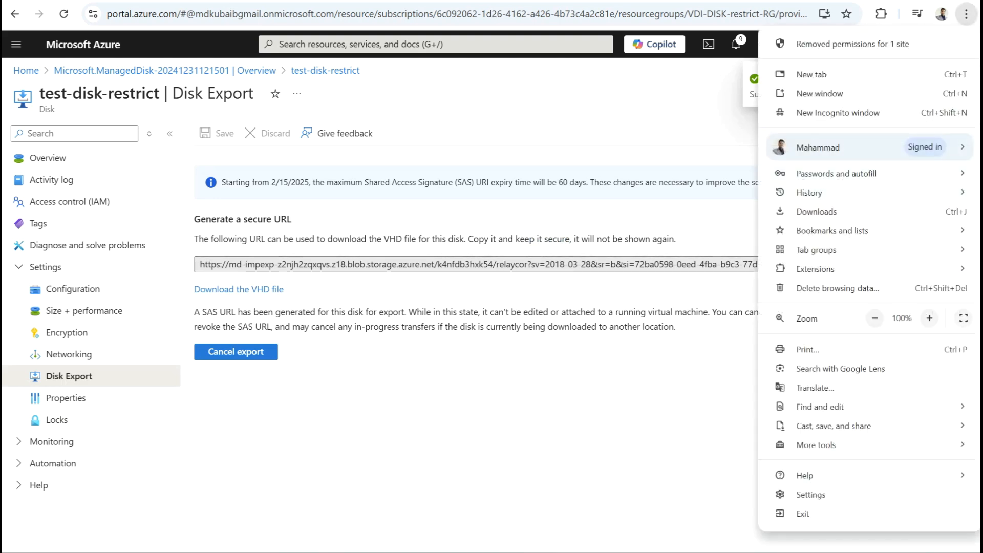
left_click(837, 112)
right_click(380, 14)
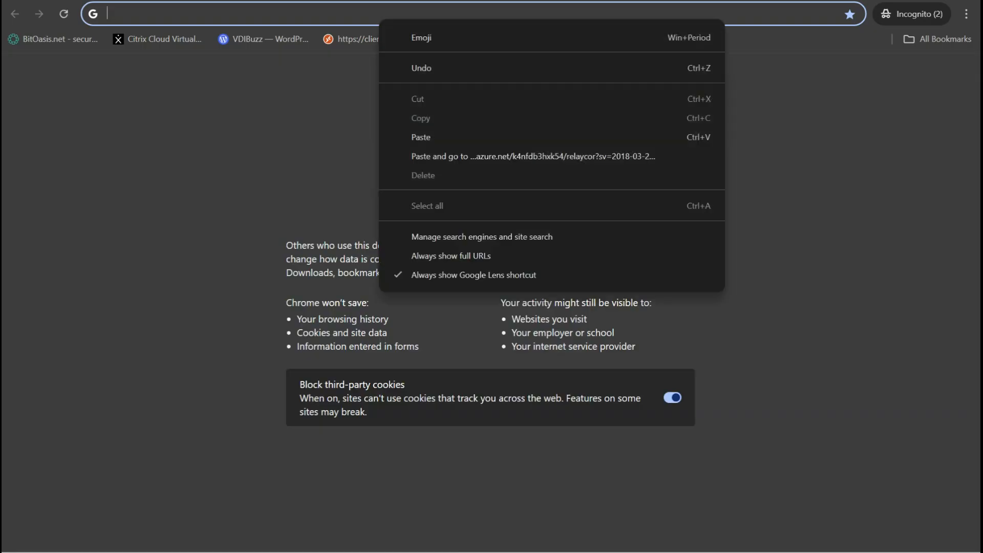
left_click(533, 157)
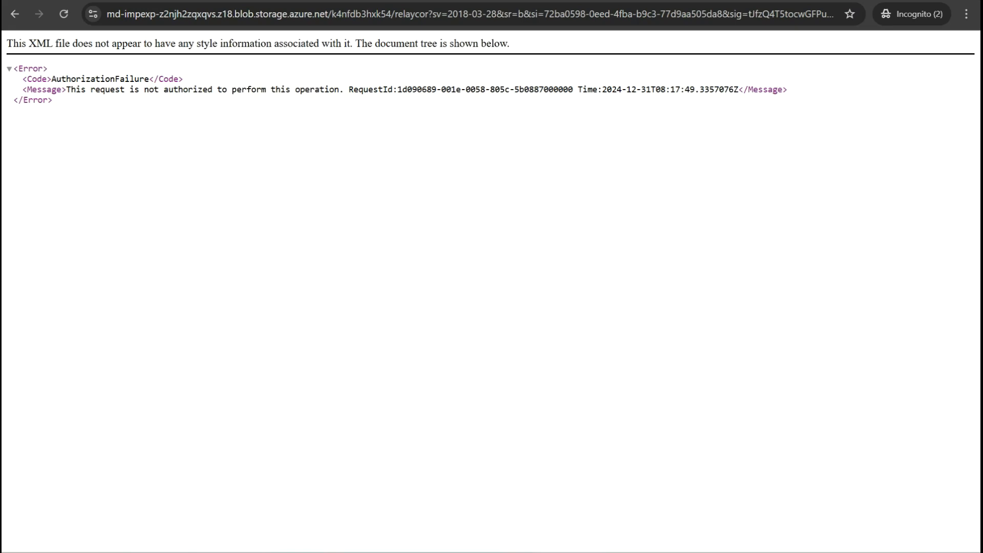
left_click_drag(149, 79, 335, 90)
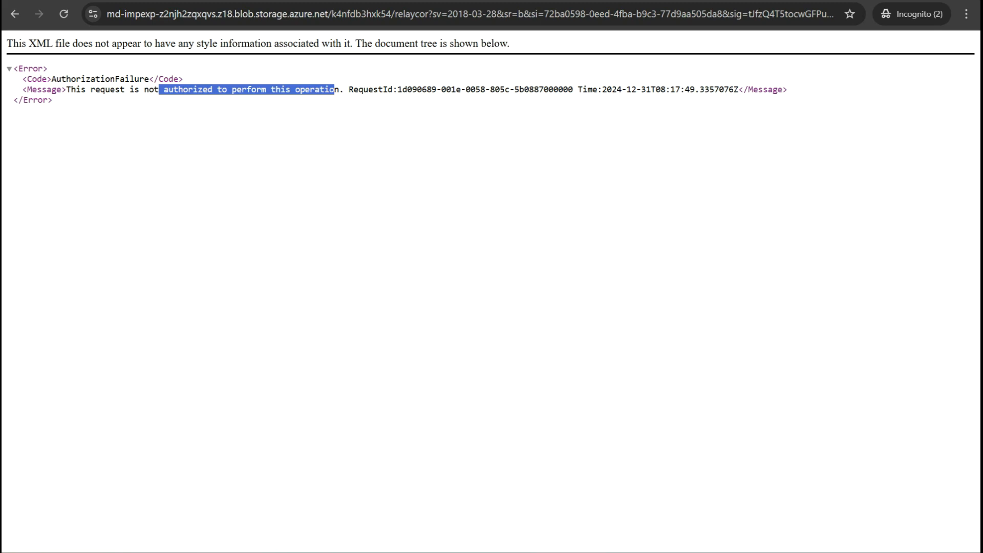
- Return to the Azure portal and open the virtual machines service, discarding the unsaved edits on the disk export page
key("alt+Tab")
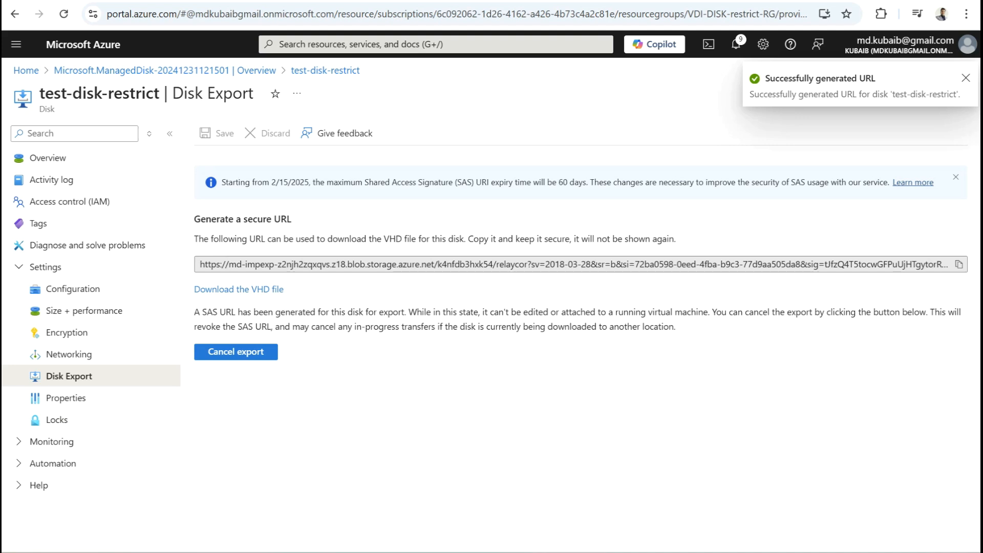
key("g+slash")
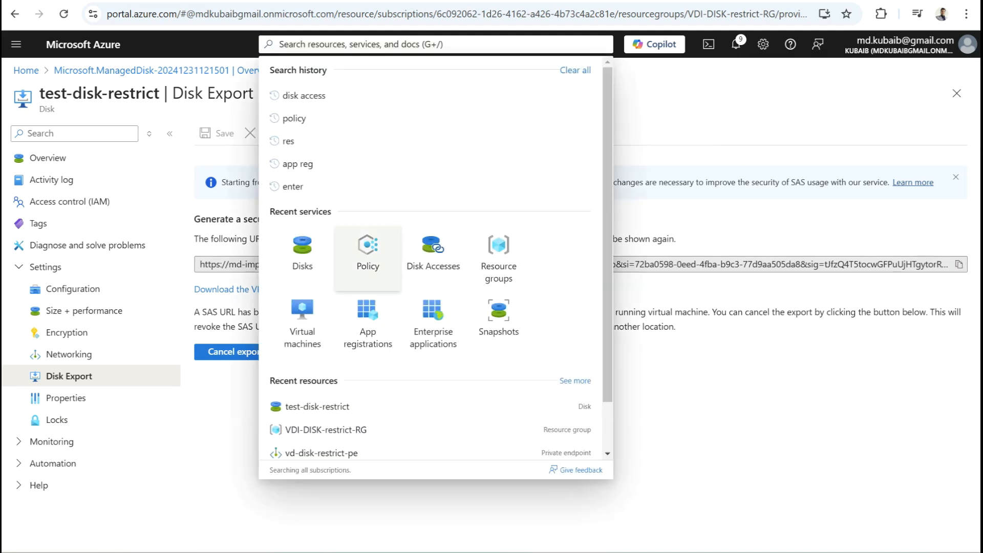
left_click(302, 320)
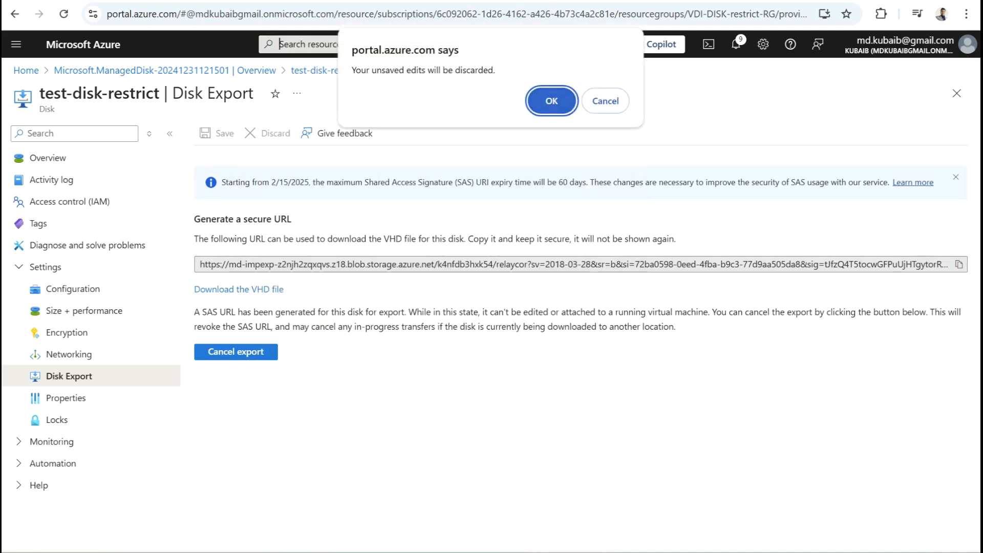
key("Return")
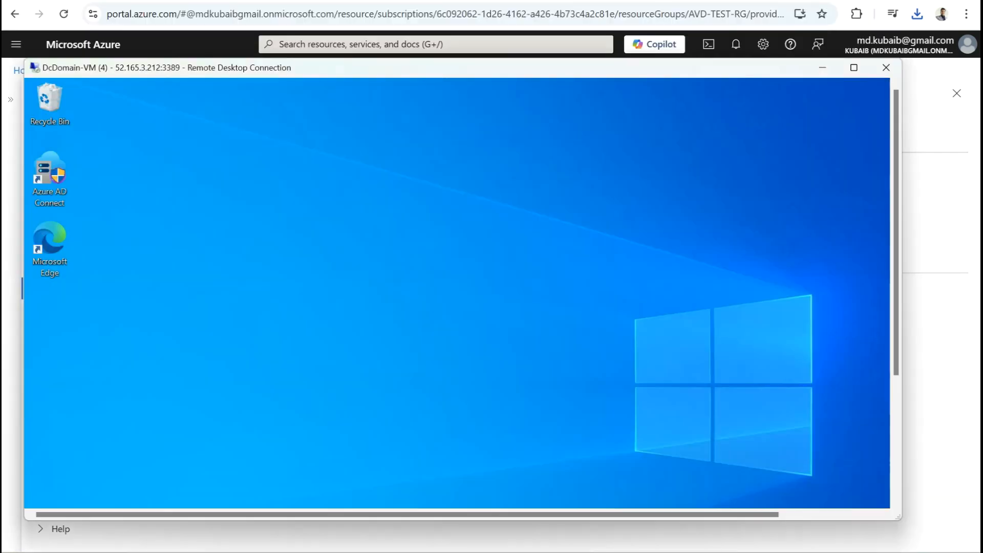
- In the DcDomain-VM remote session, open the copied SAS export URL in Microsoft Edge, and pause the disk download
left_click(50, 249)
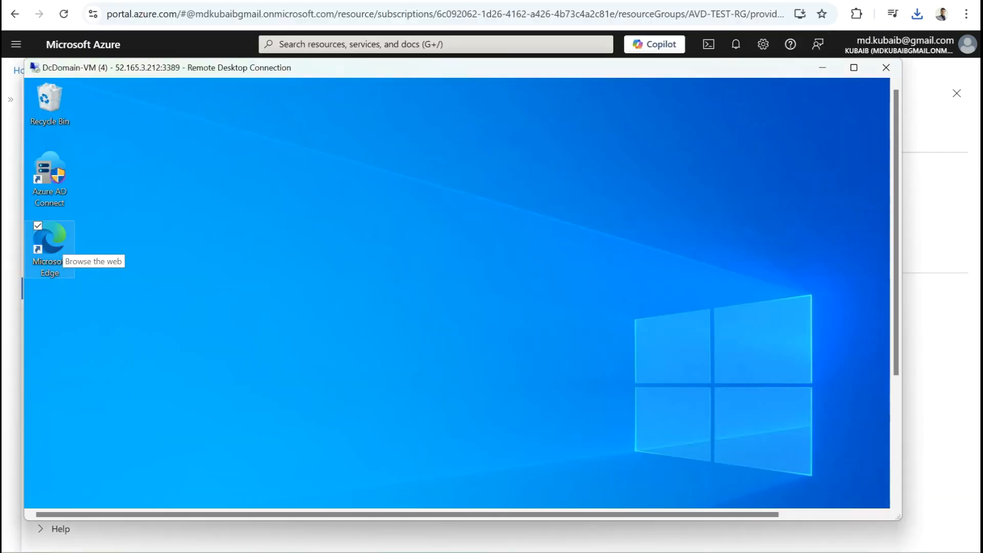
double_click(50, 249)
right_click(215, 113)
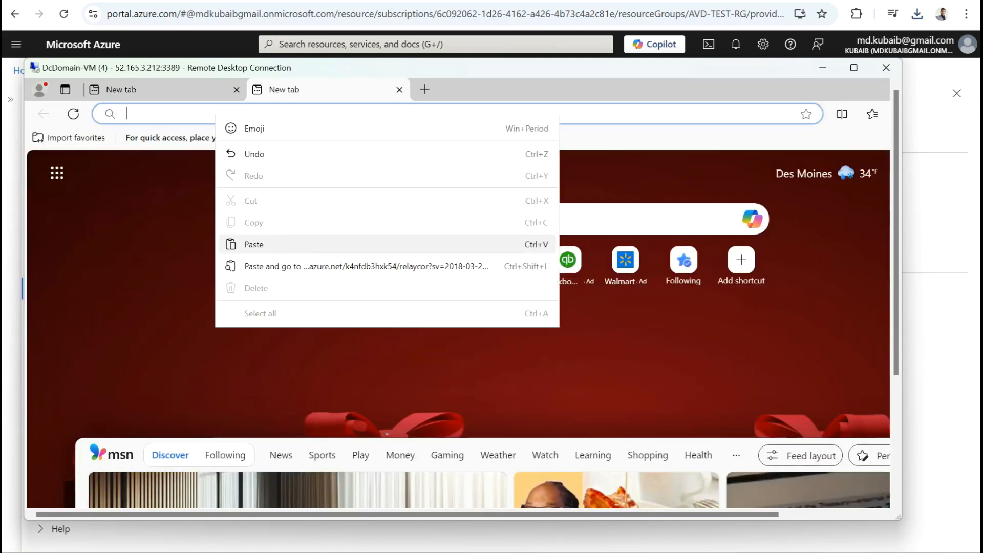
key("Escape")
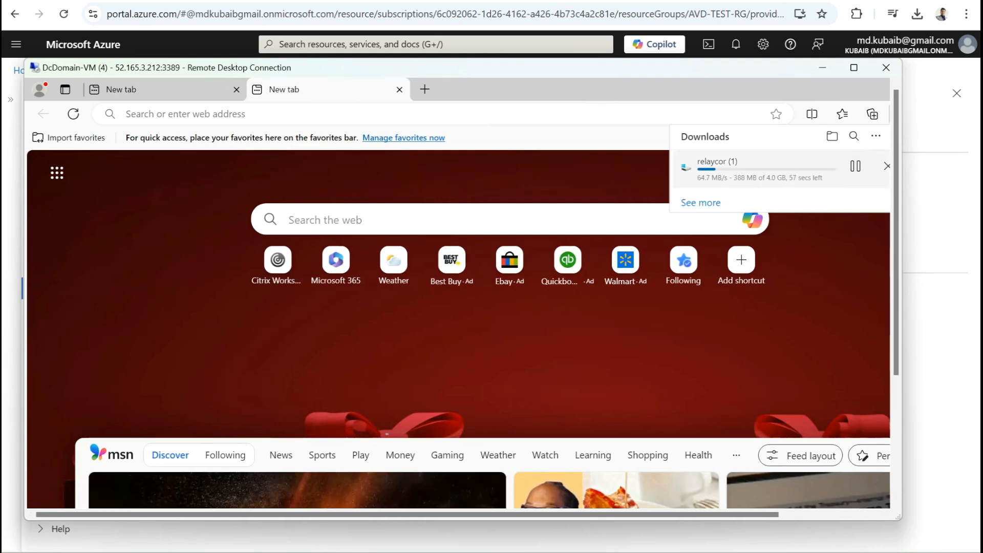
left_click(854, 165)
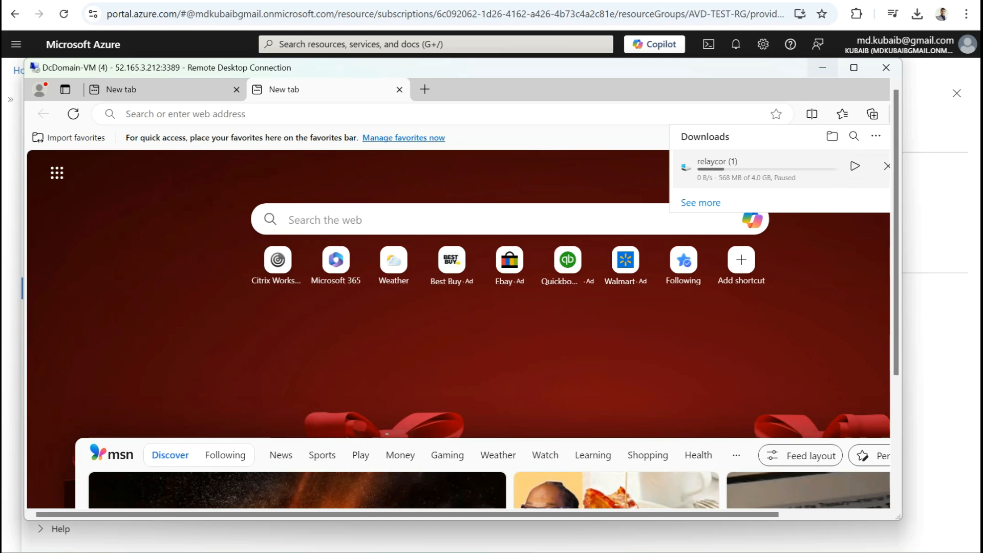
left_click(821, 67)
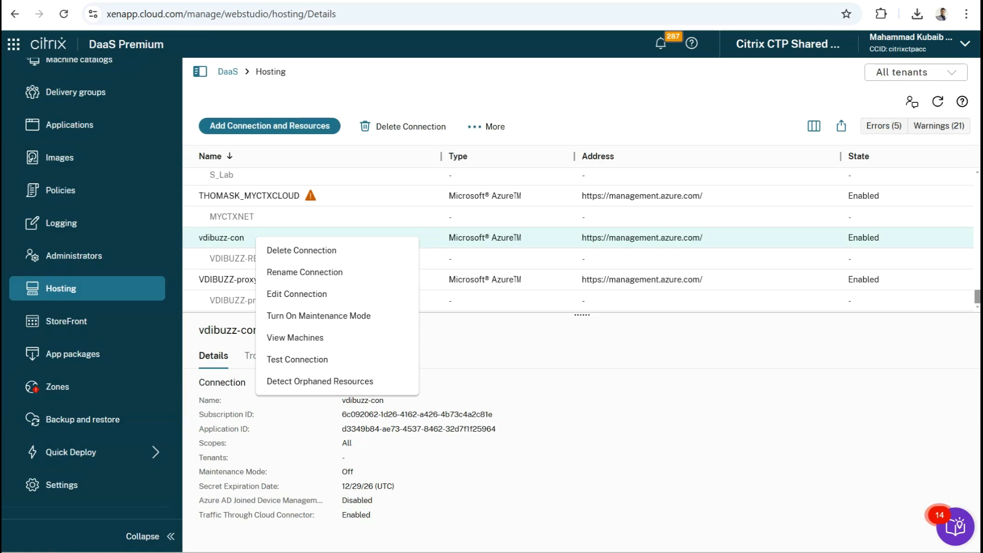
- In Citrix DaaS, enable routing traffic through Citrix Cloud Connectors for the vdibuzz-con hosting connection and save it
key("Escape")
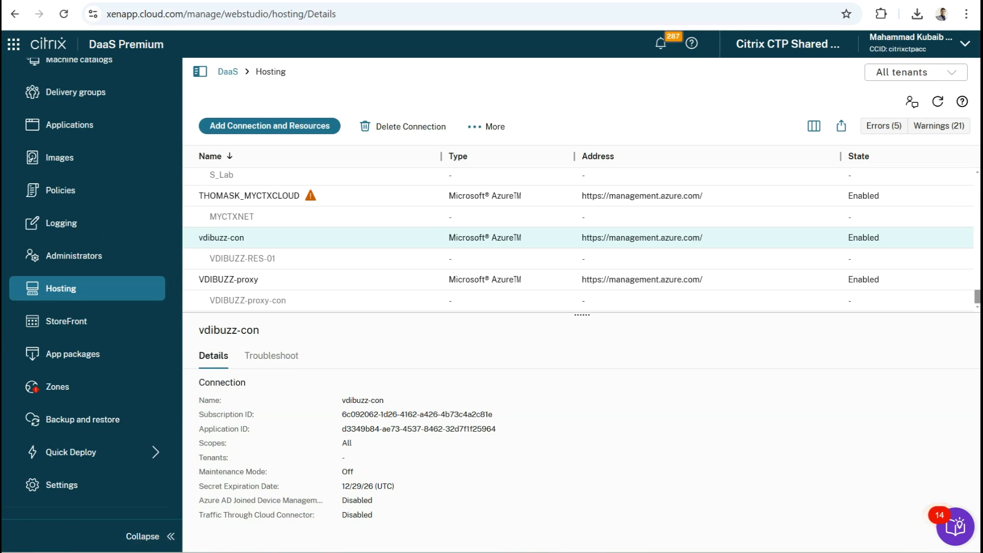
right_click(246, 239)
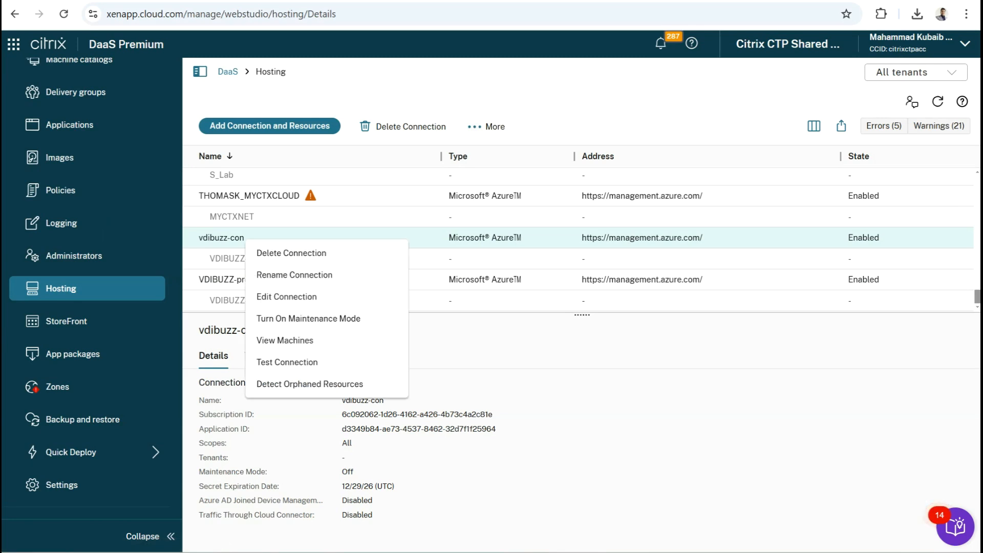
left_click(287, 296)
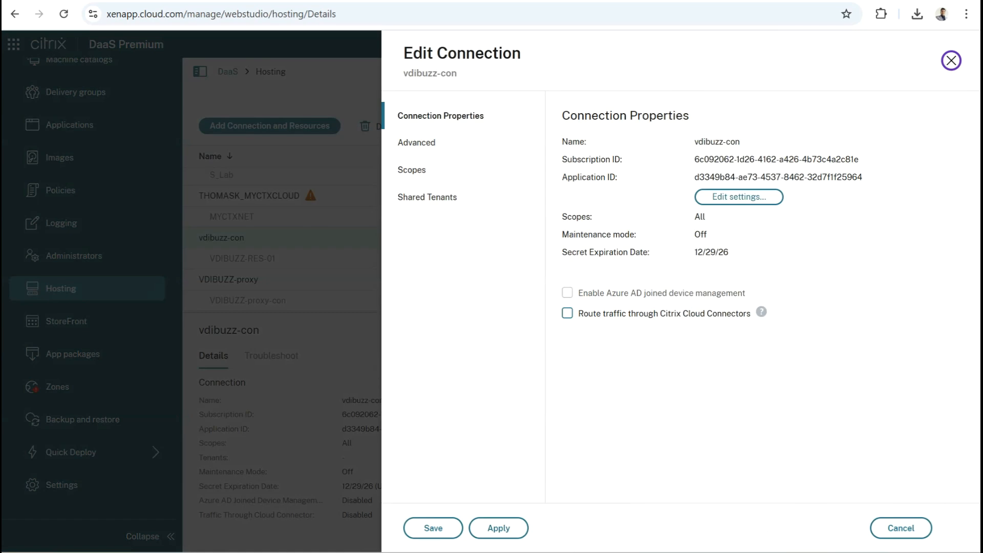
left_click(567, 312)
left_click(498, 528)
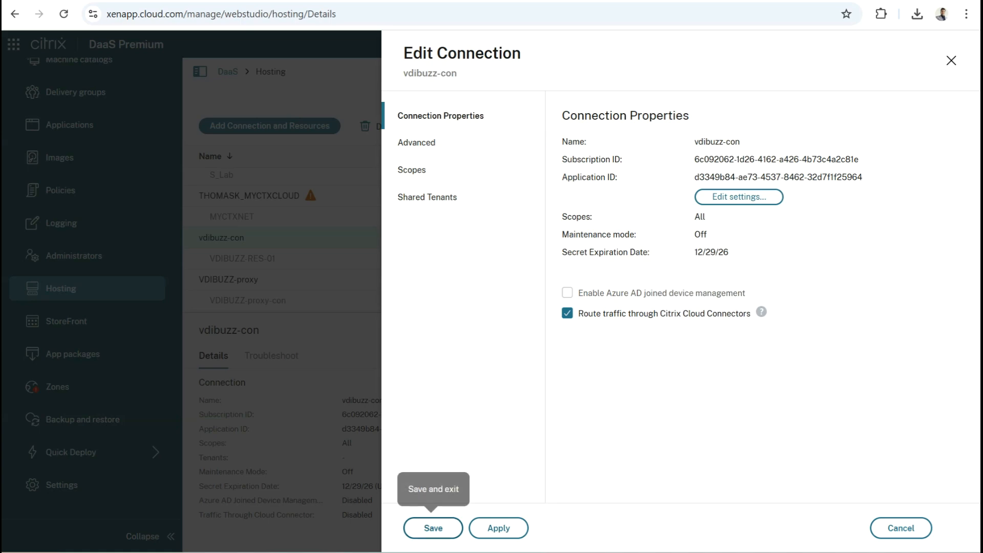
left_click(433, 528)
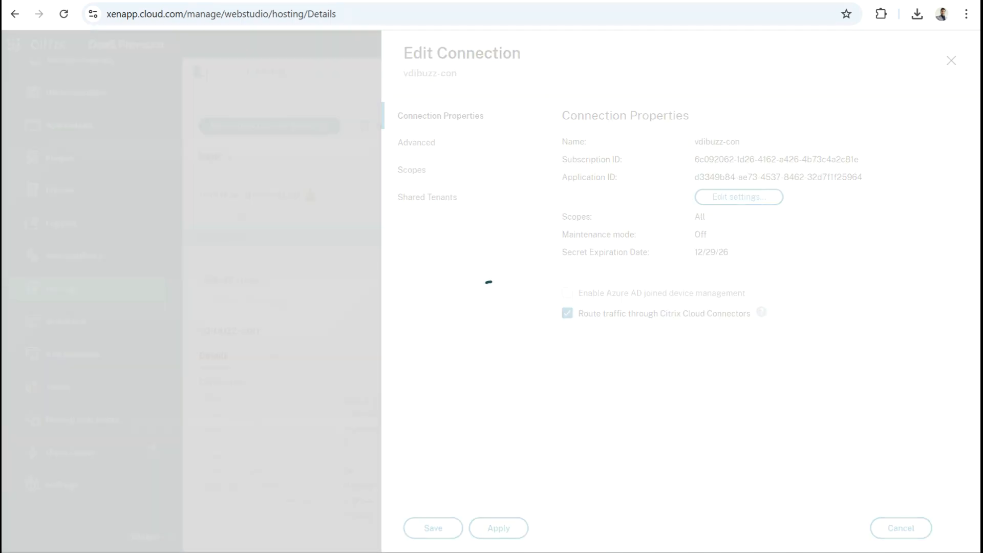